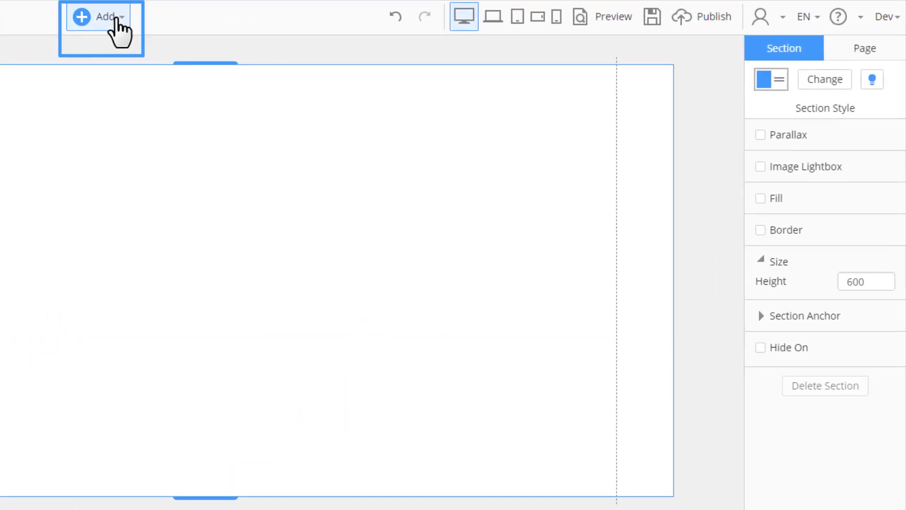
Add a grid element from the Add panel and accept its layout.
left_click(115, 19)
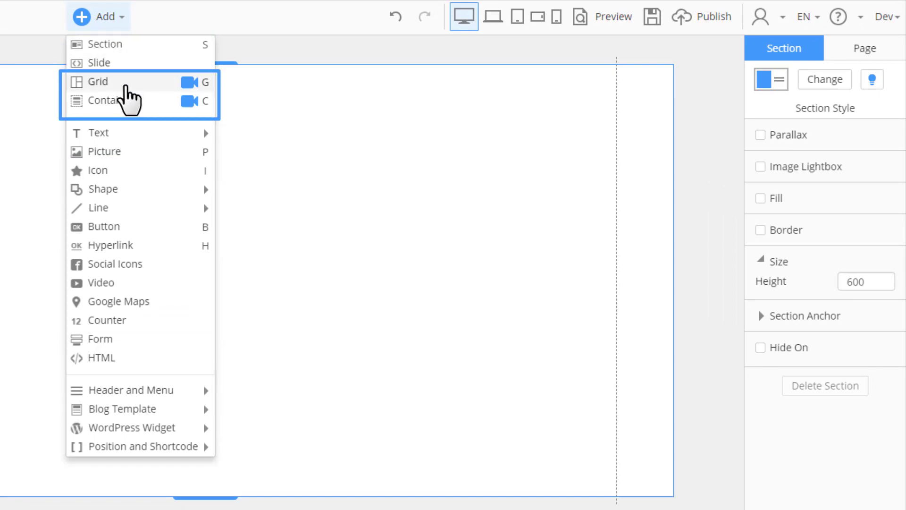
left_click(125, 87)
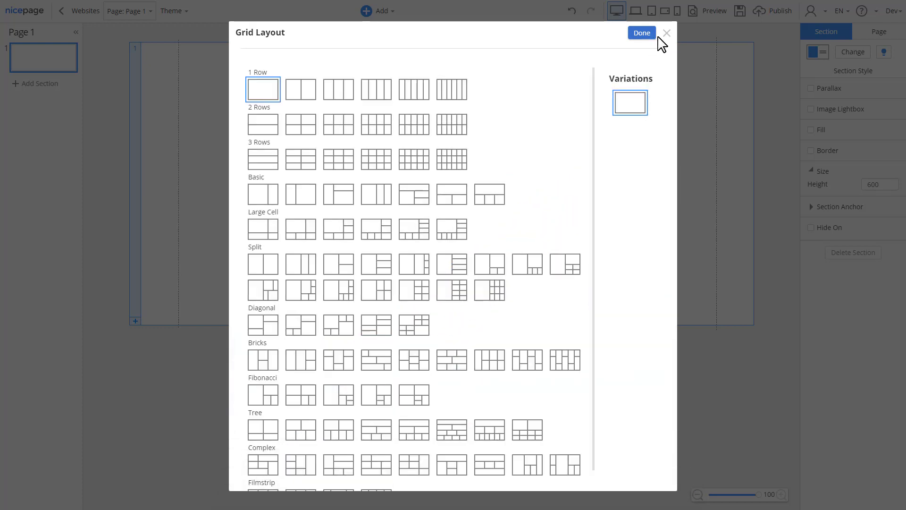
left_click(651, 38)
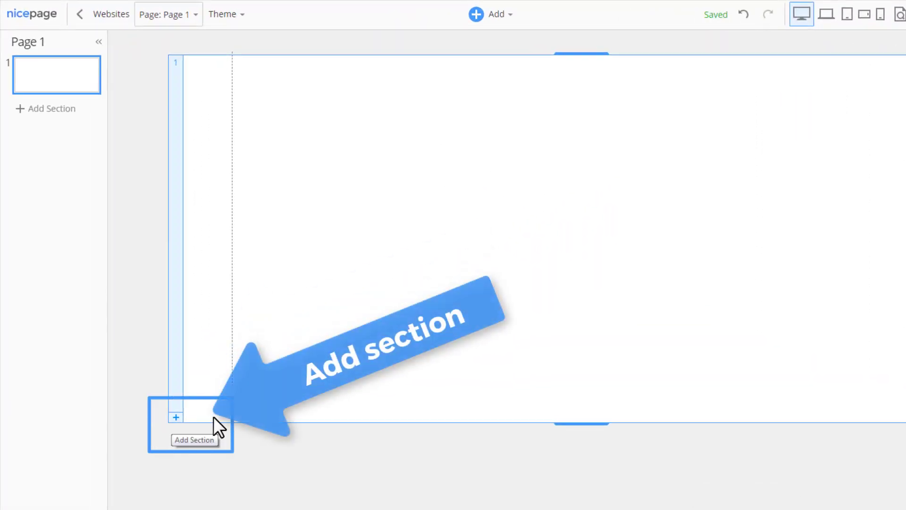
Add a Blank section with a three-column grid and move it above the empty section.
left_click(213, 417)
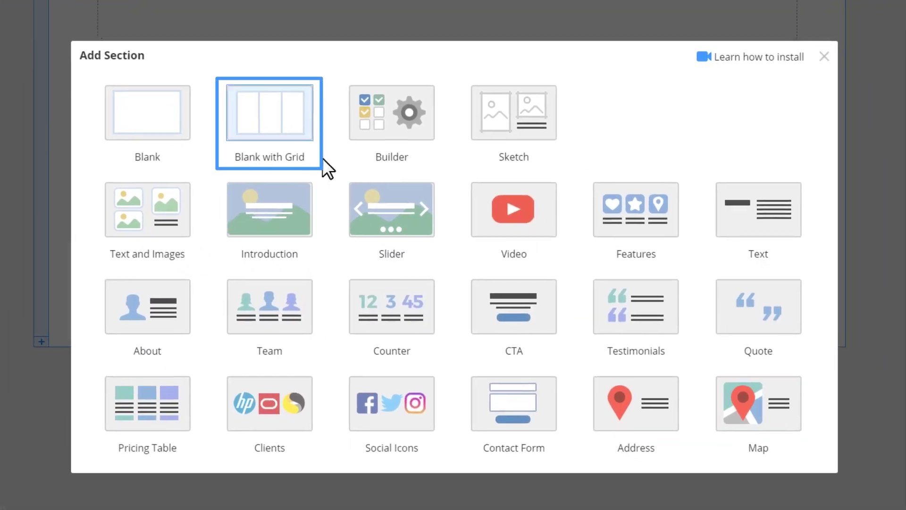
left_click(304, 156)
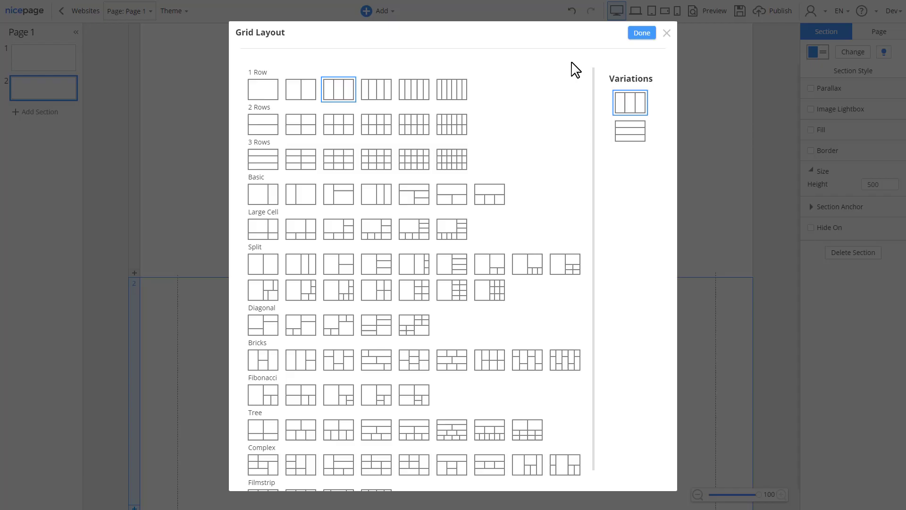
left_click(641, 34)
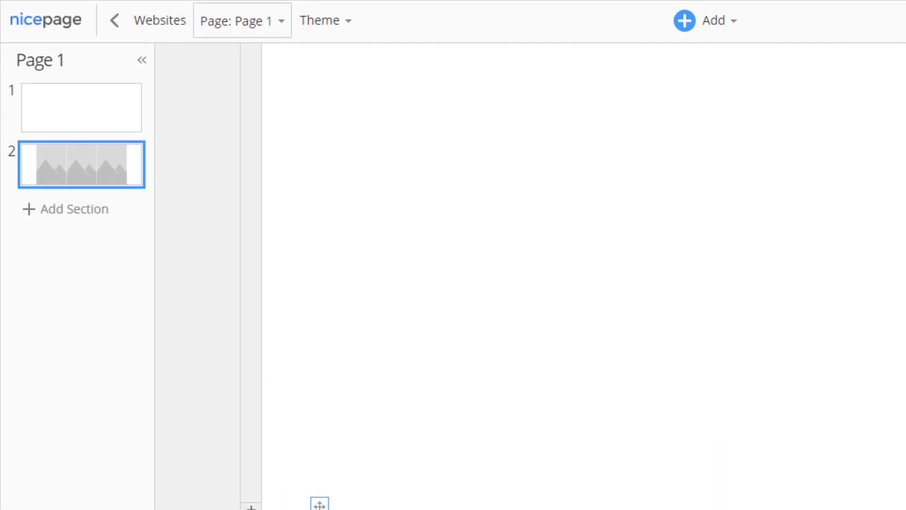
left_click_drag(101, 160, 95, 107)
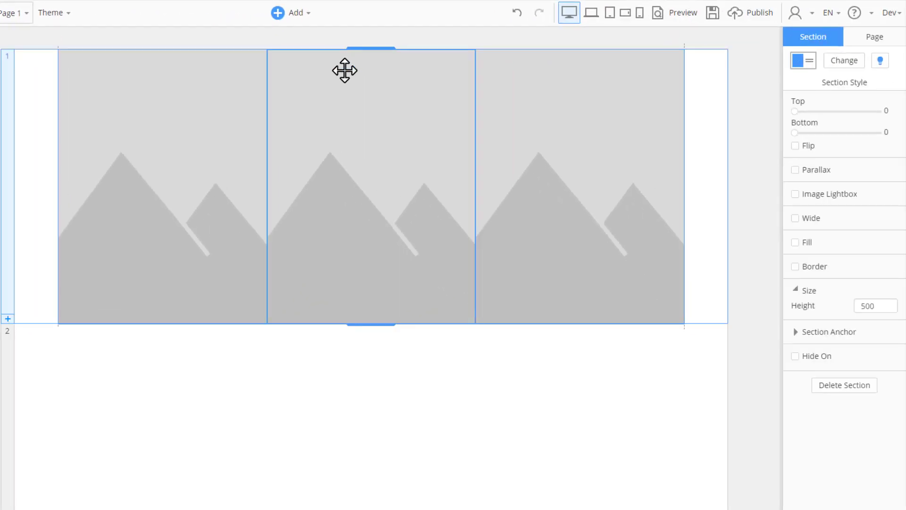
Shorten the image grid and centre it vertically in the section.
left_click(344, 70)
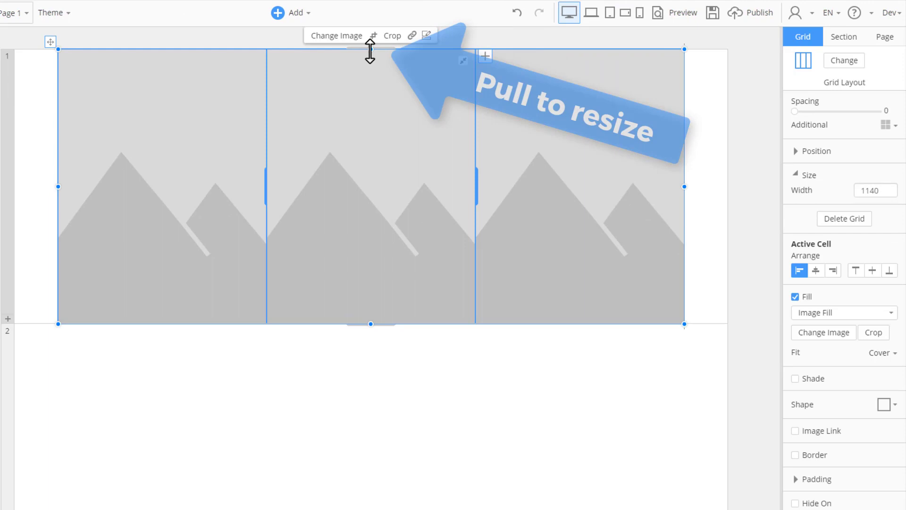
left_click_drag(370, 50, 372, 131)
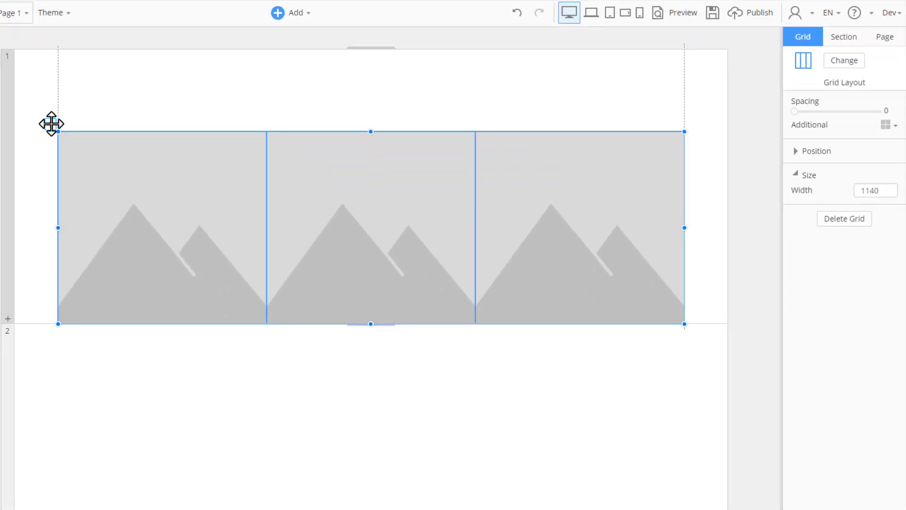
left_click_drag(98, 239, 102, 170)
left_click_drag(52, 88, 52, 84)
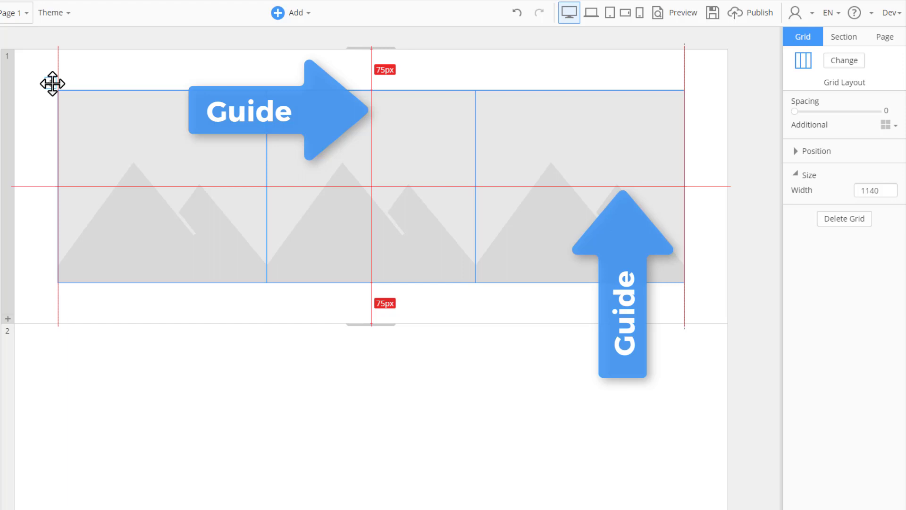
left_click_drag(52, 84, 52, 83)
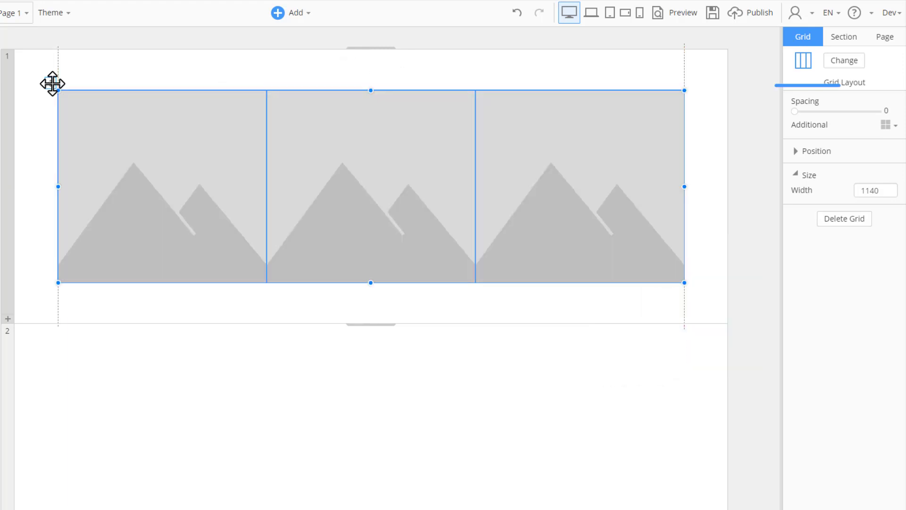
Set the grid's cell spacing to 30.
left_click(818, 114)
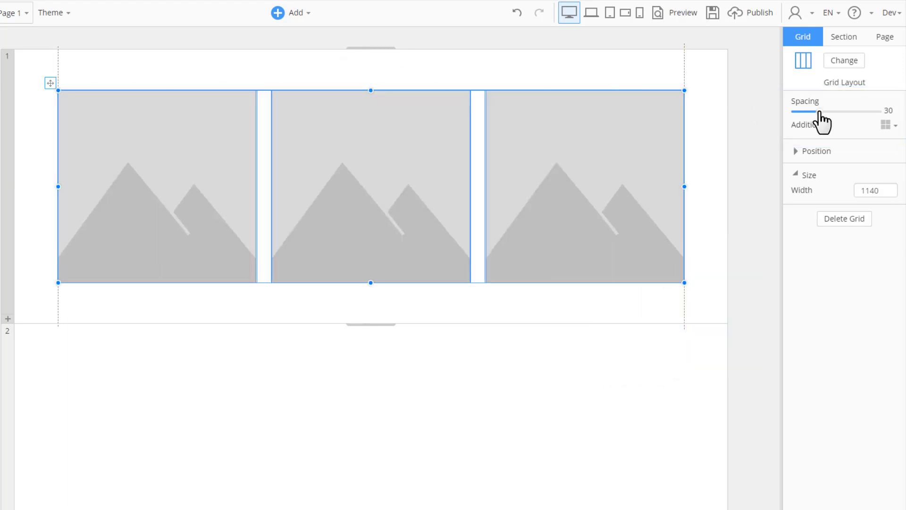
left_click(629, 124)
left_click(628, 123)
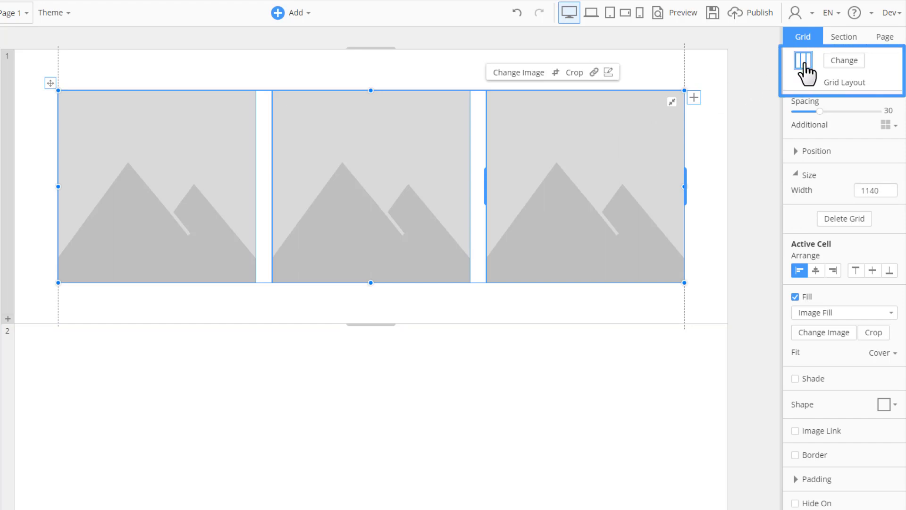
Switch the grid to the layout with one large left cell and four small cells.
left_click(804, 66)
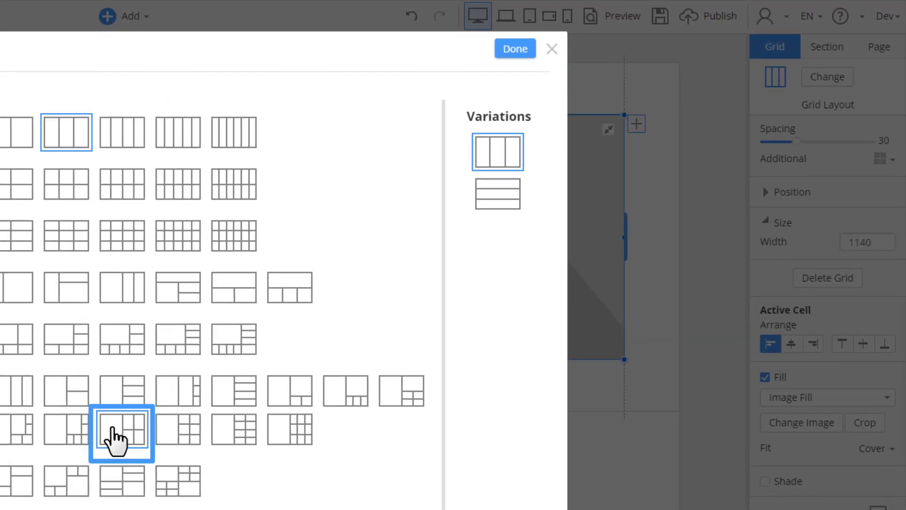
left_click(114, 429)
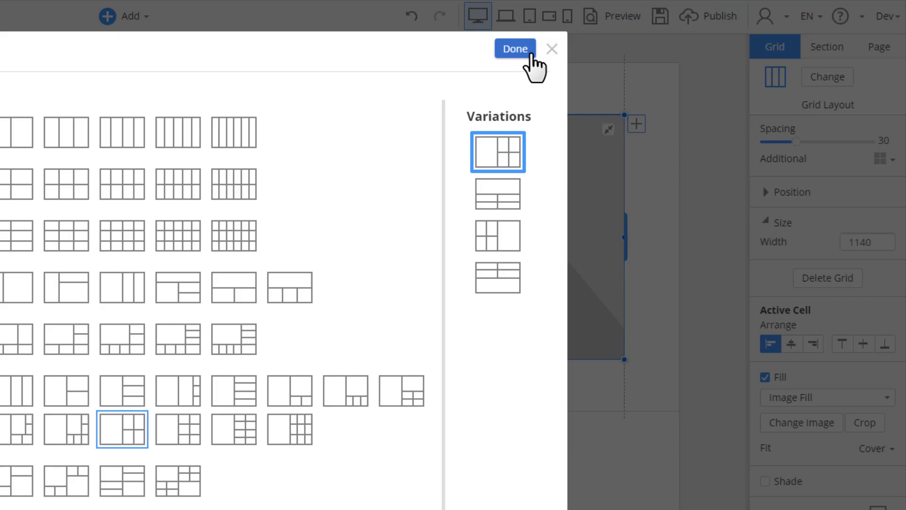
left_click(530, 56)
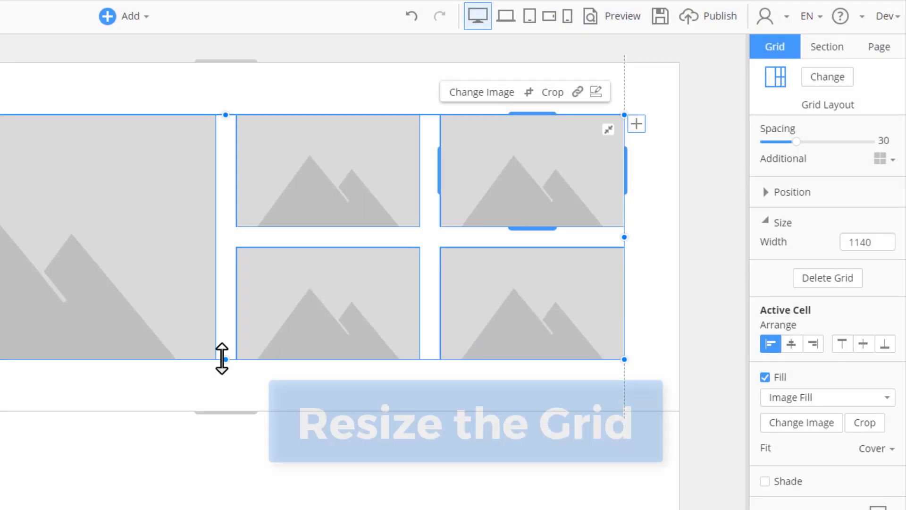
Make the grid cells taller and increase the section's top spacing.
left_click_drag(223, 358, 222, 391)
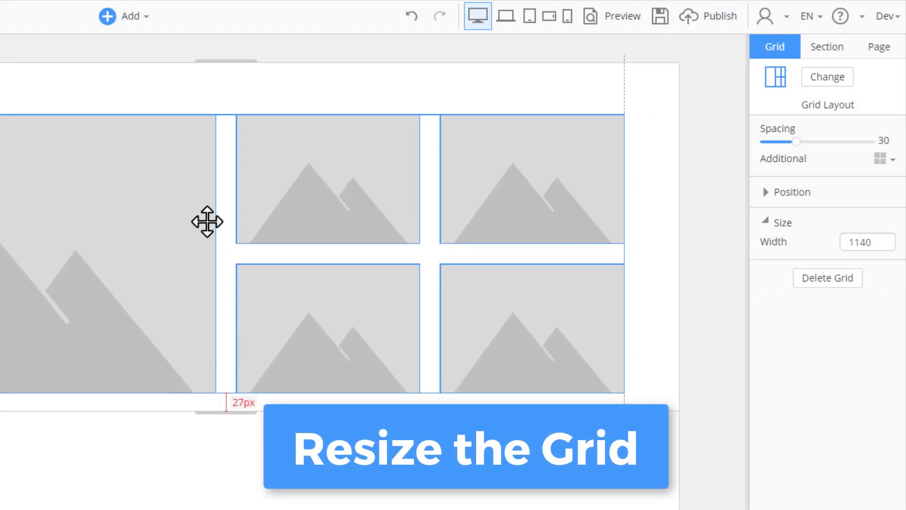
left_click_drag(226, 110, 224, 80)
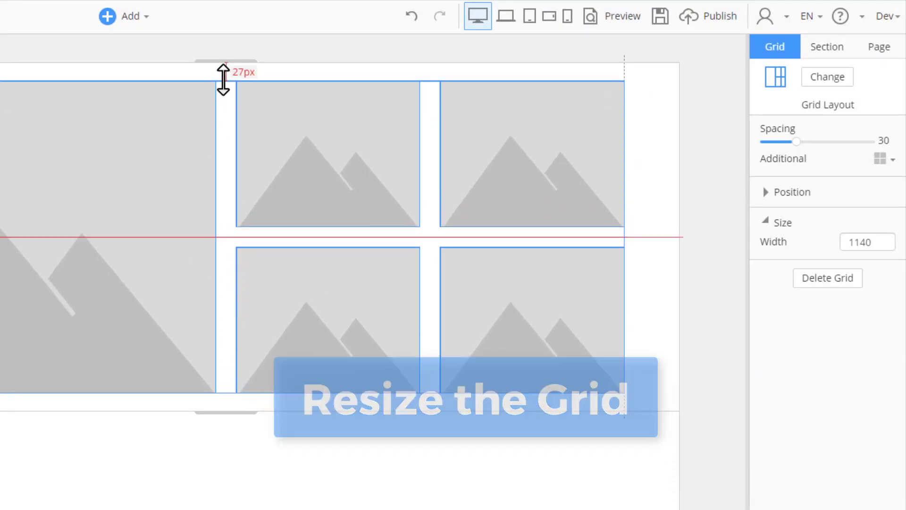
left_click(645, 123)
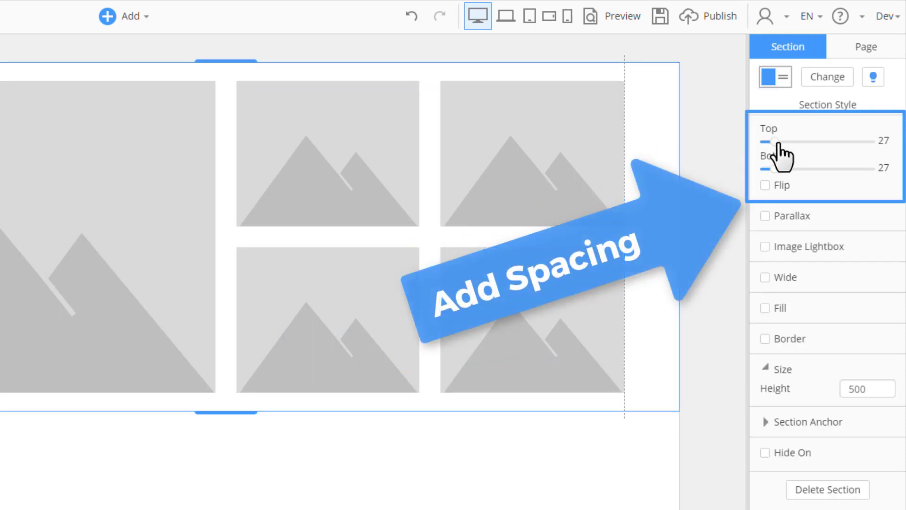
left_click_drag(775, 142, 777, 169)
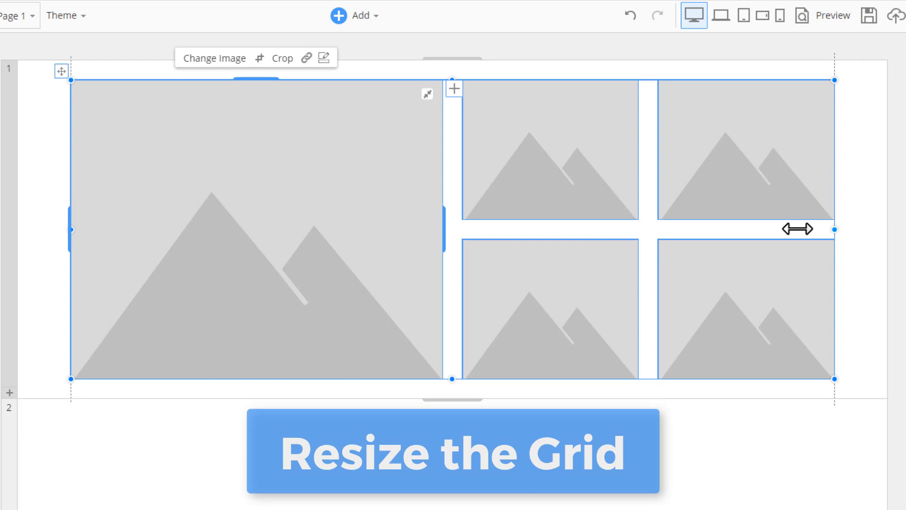
Resize the grid proportionally and centre it to span the section's full content width.
left_click_drag(799, 228, 571, 229)
left_click_drag(320, 81, 321, 168)
left_click_drag(64, 158, 191, 110)
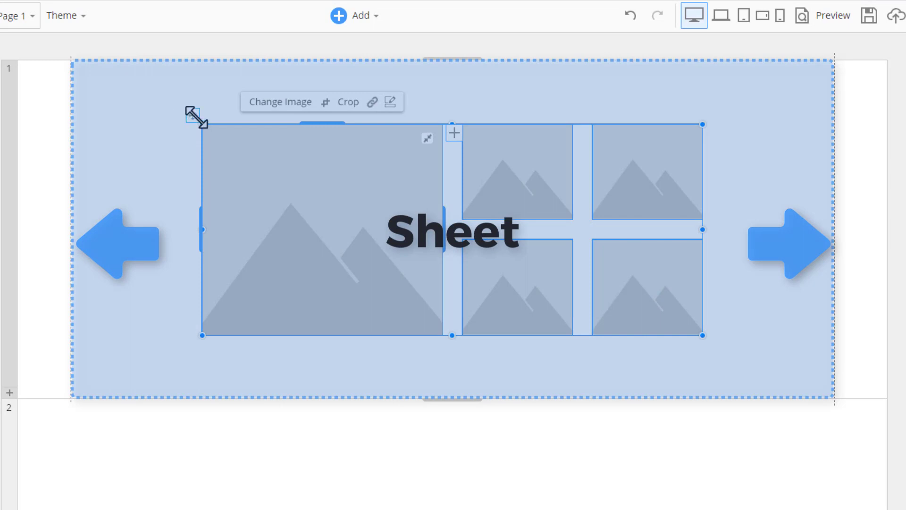
left_click_drag(199, 121, 65, 92)
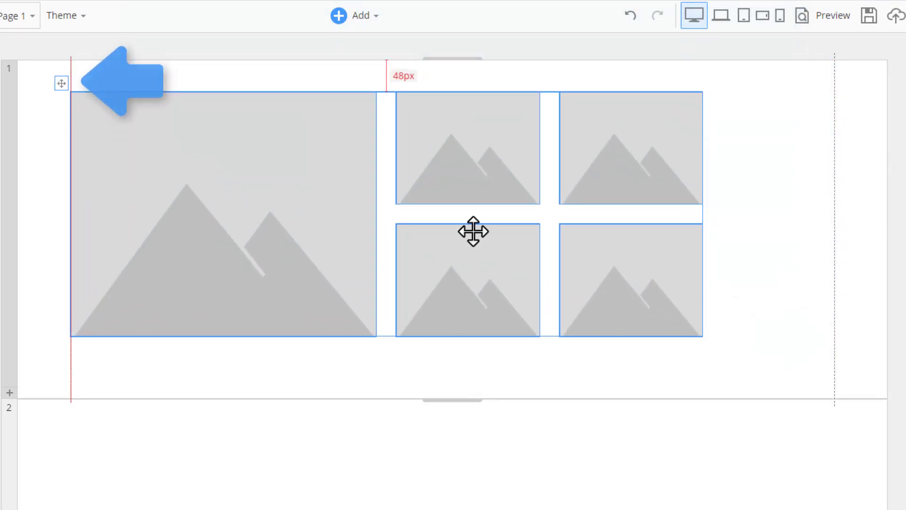
left_click_drag(702, 336, 784, 361)
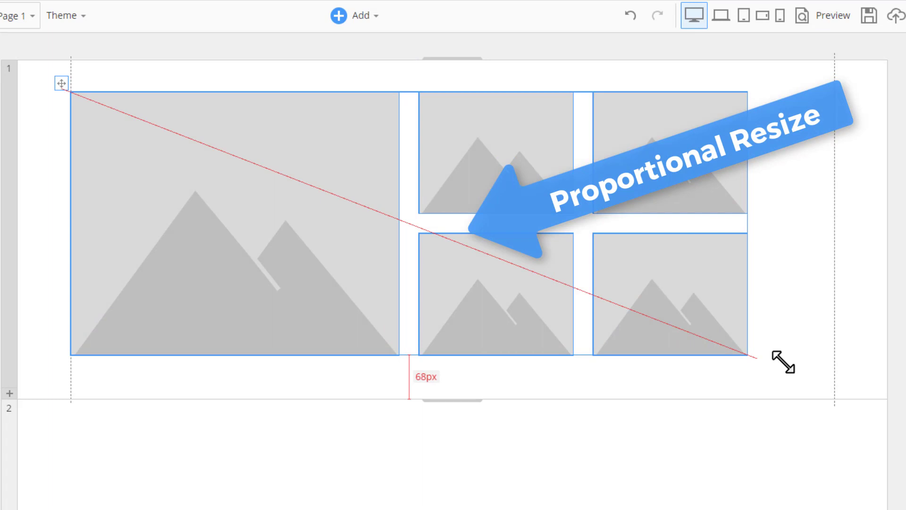
left_click_drag(784, 362, 831, 367)
left_click(853, 321)
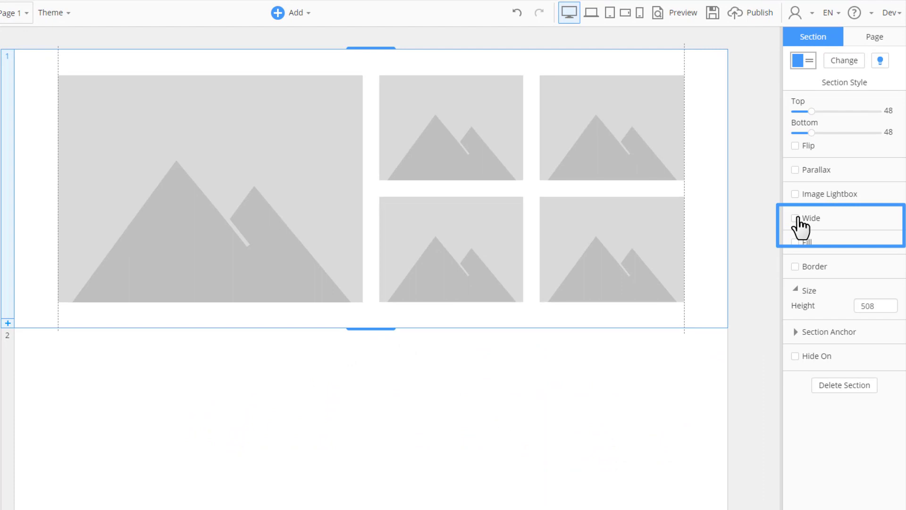
left_click(795, 218)
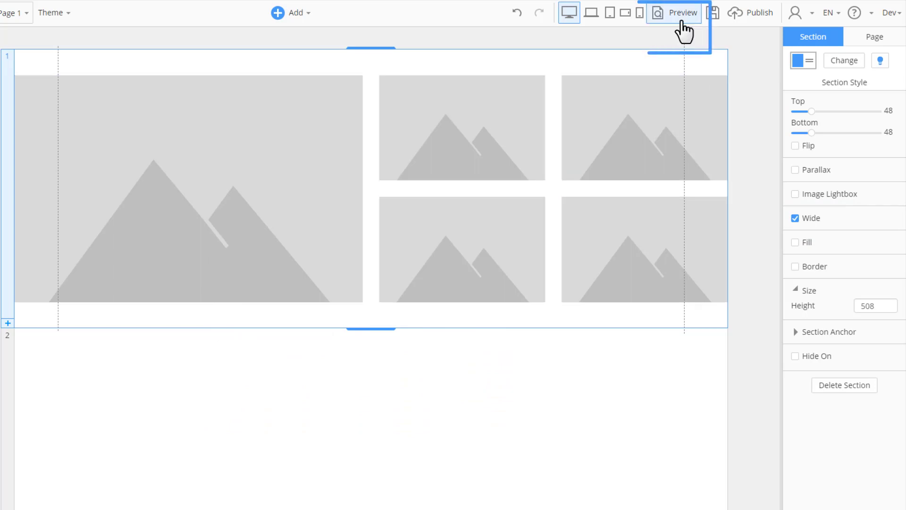
left_click(684, 29)
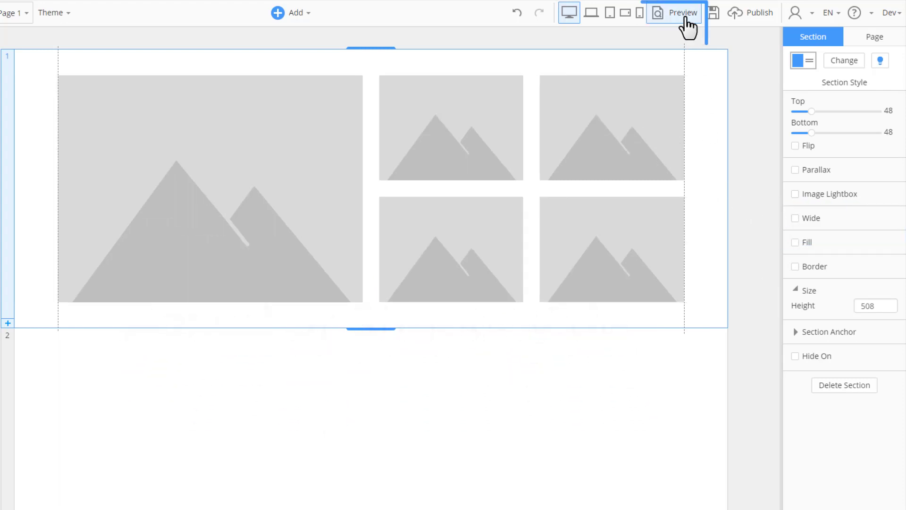
left_click(685, 19)
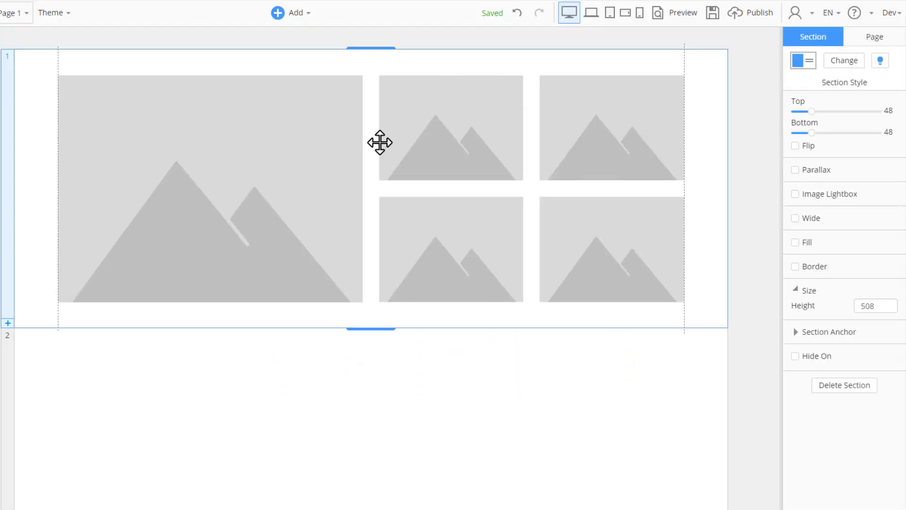
Copy the image grid from the first section.
left_click(106, 150)
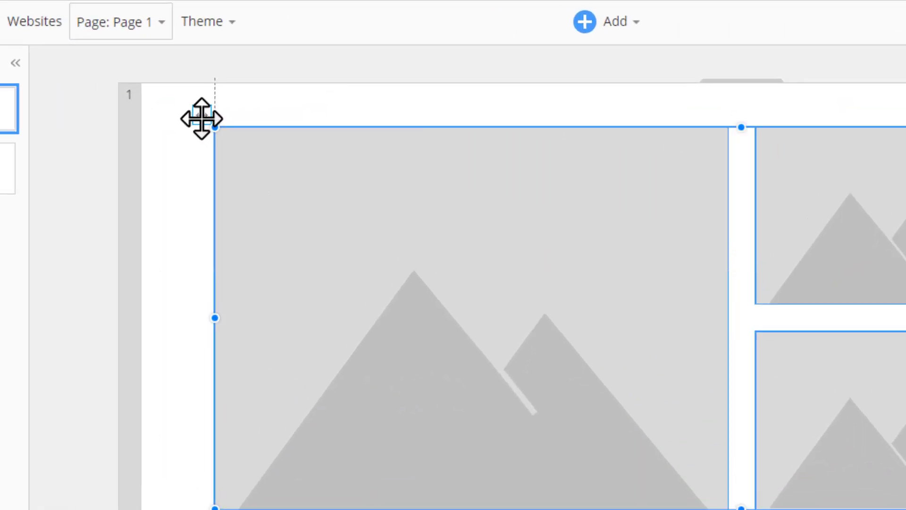
right_click(50, 71)
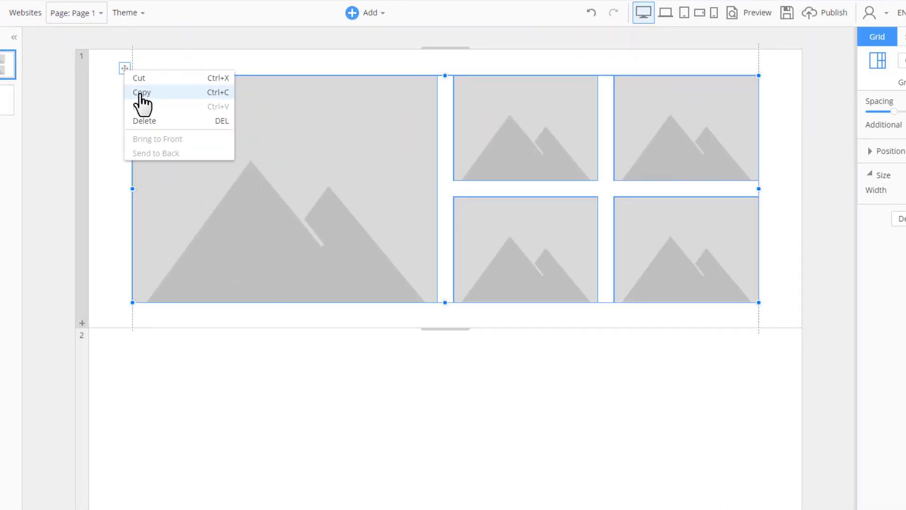
left_click(248, 164)
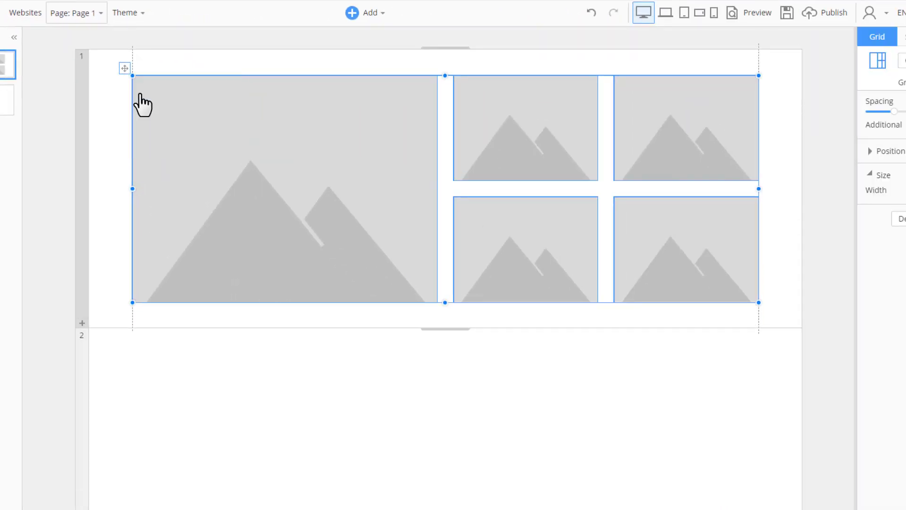
Paste the grid into the empty second section and align it with the column guides.
left_click(110, 359)
scroll(109, 359, "down", 2)
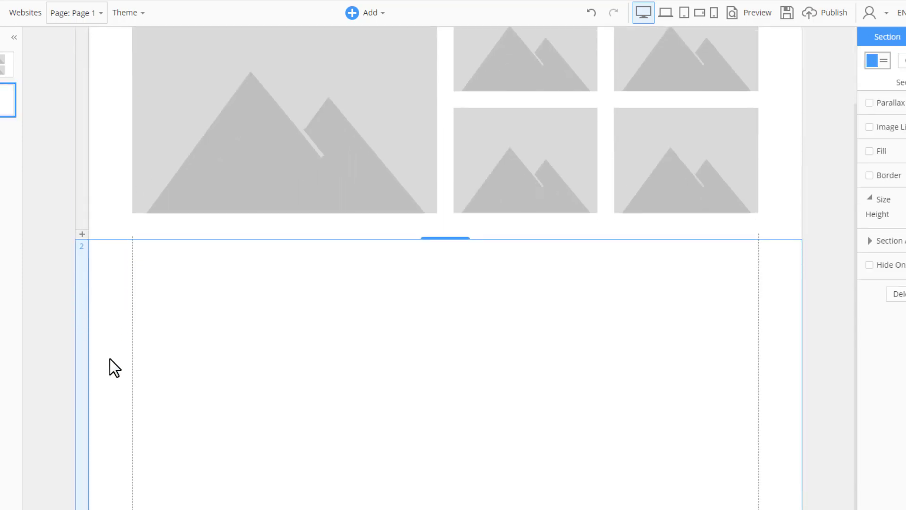
right_click(109, 358)
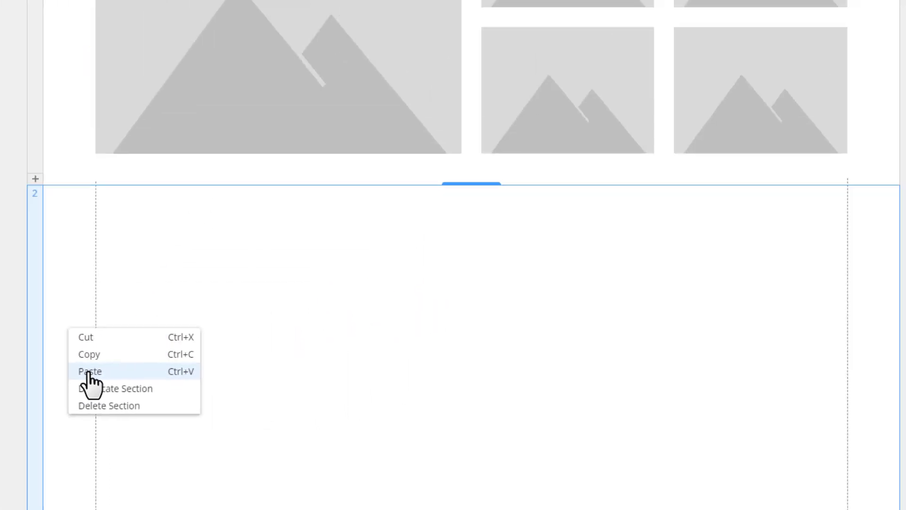
left_click(297, 242)
left_click_drag(30, 354, 53, 281)
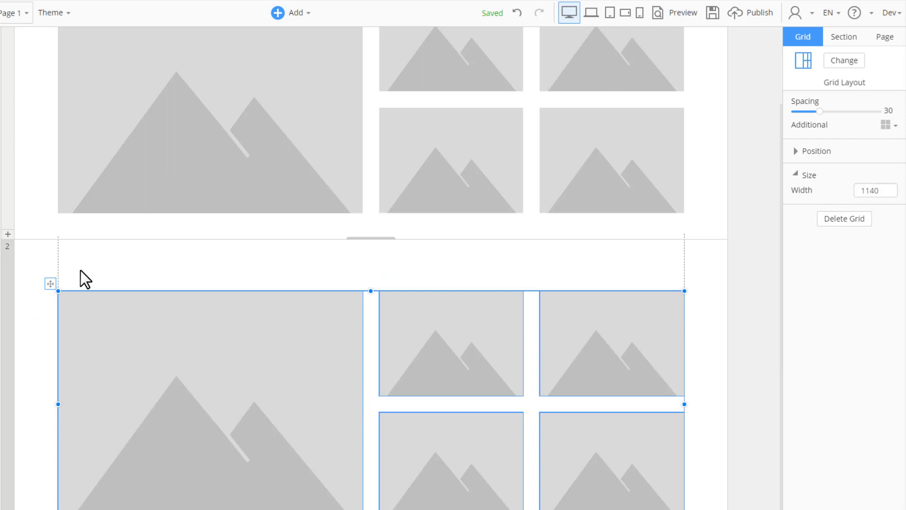
left_click(80, 271)
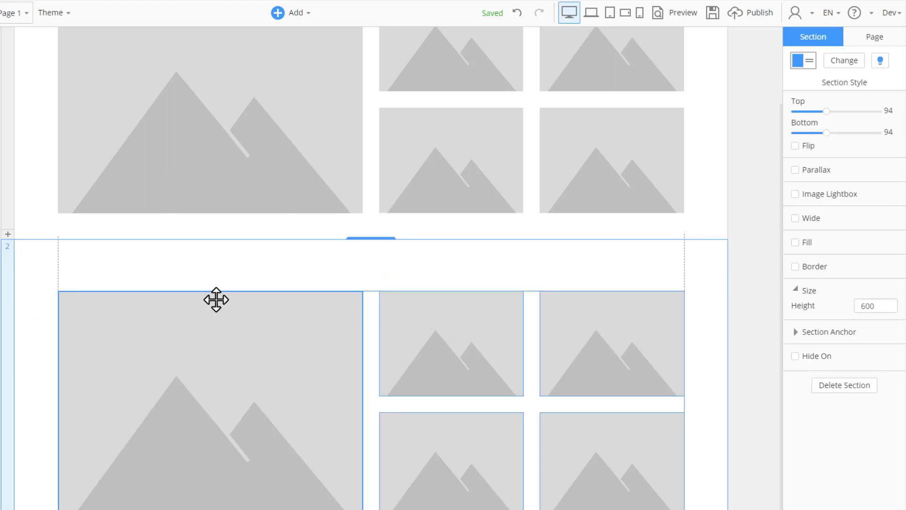
left_click(203, 300)
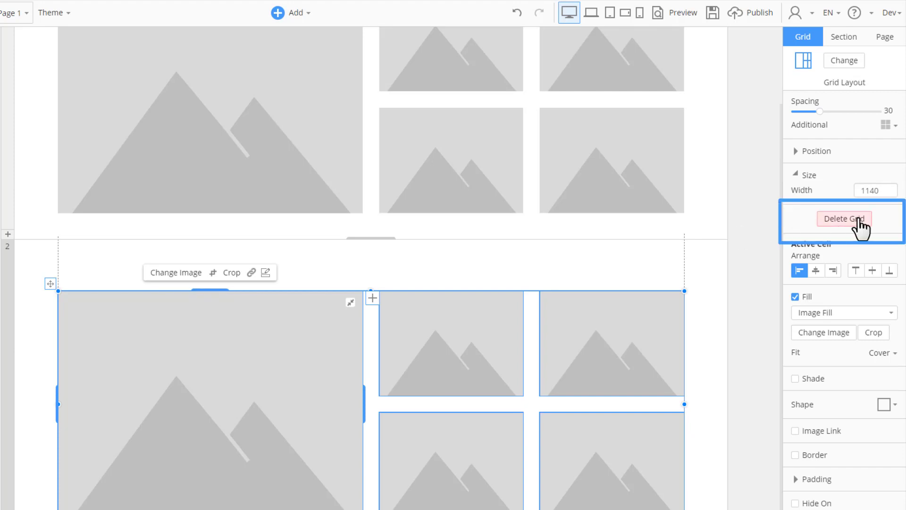
Delete the pasted grid and the second section, then make the remaining section taller.
left_click(857, 218)
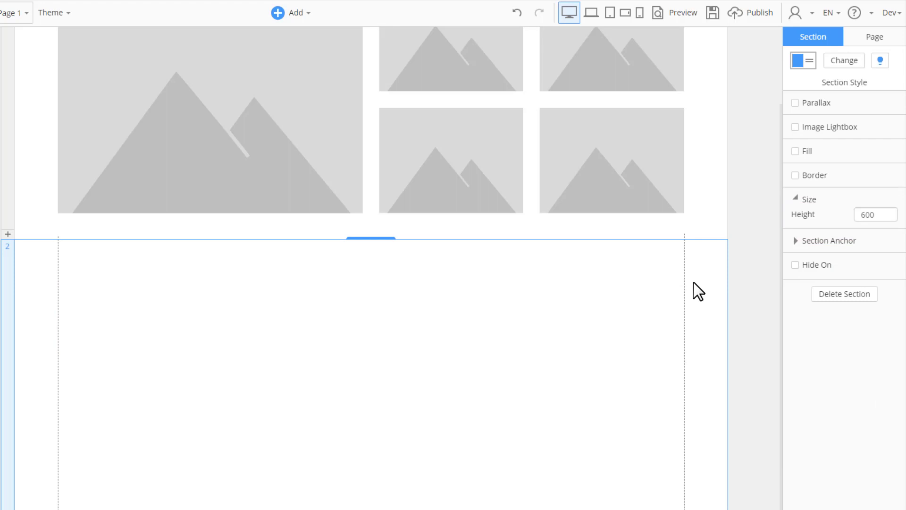
left_click(838, 295)
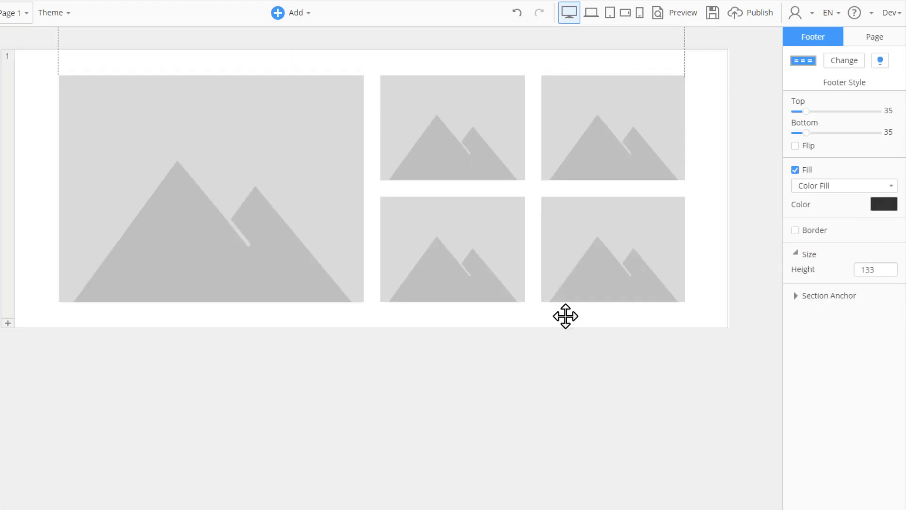
left_click(367, 316)
left_click_drag(371, 327, 373, 400)
Stretch the image grid's top and bottom edges outward so its cells are taller.
left_click(344, 153)
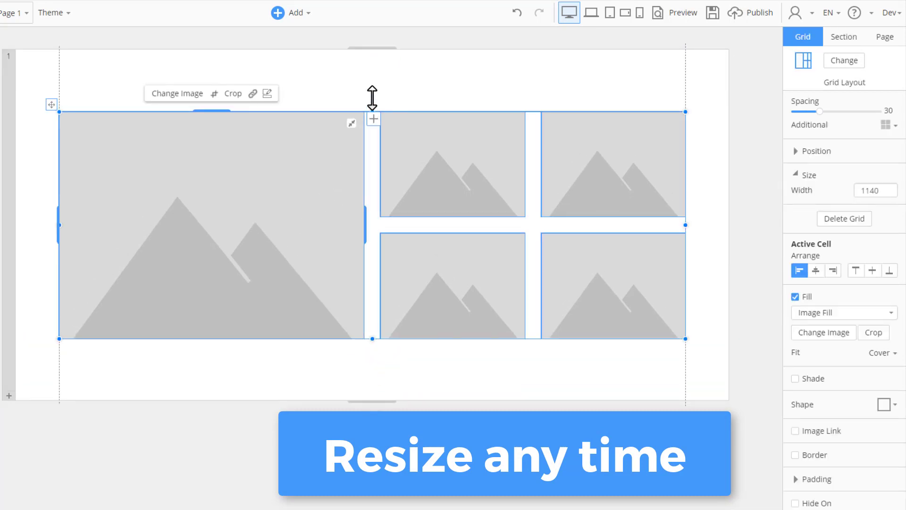
left_click_drag(373, 98, 374, 74)
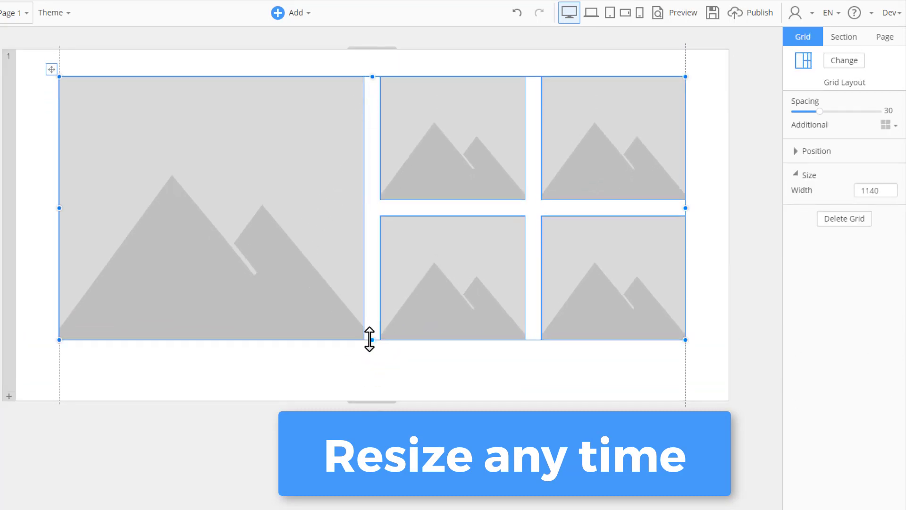
left_click_drag(370, 339, 370, 371)
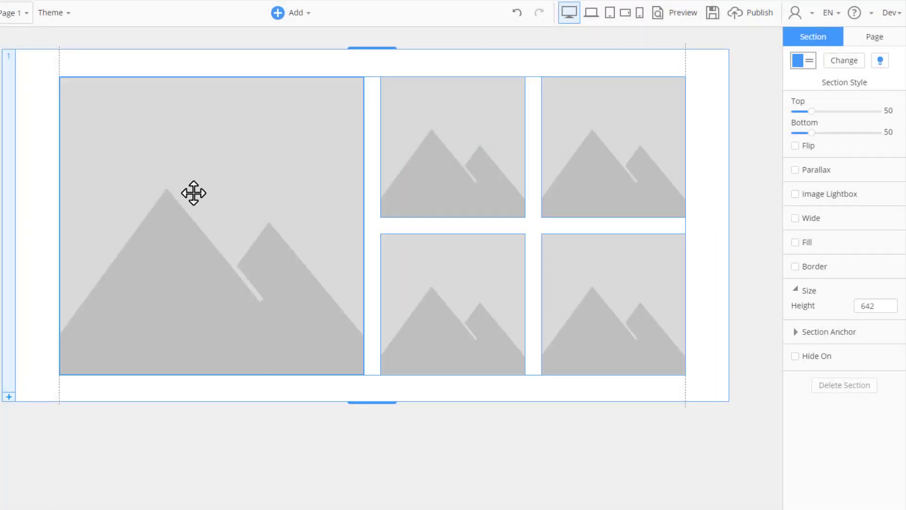
Give the large left cell a blue colour fill.
left_click(194, 193)
left_click(817, 313)
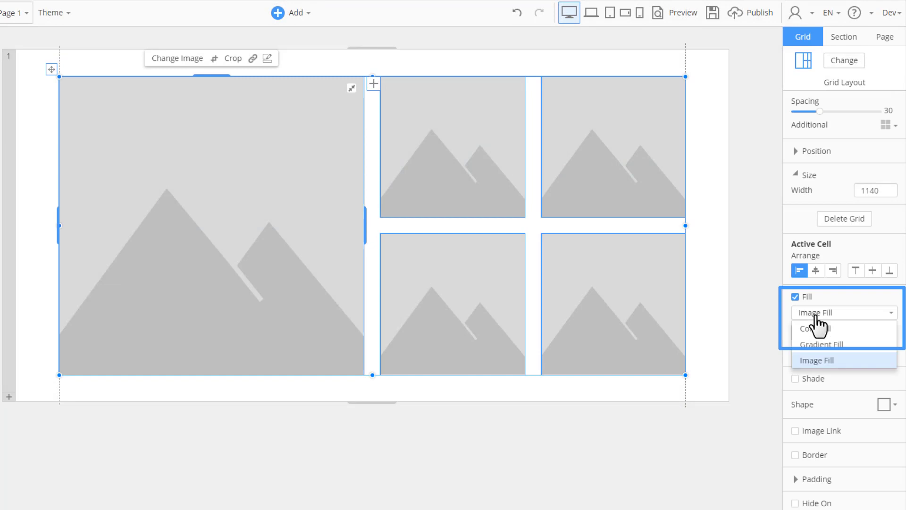
left_click(817, 328)
Copy the blue cell onto the top-middle, top-right, bottom-middle and bottom-right cells.
left_click(486, 186)
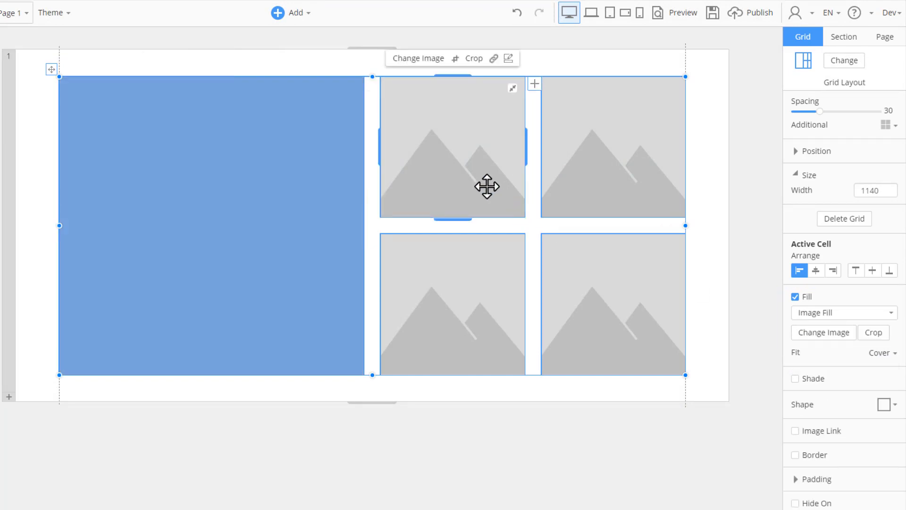
left_click(273, 186)
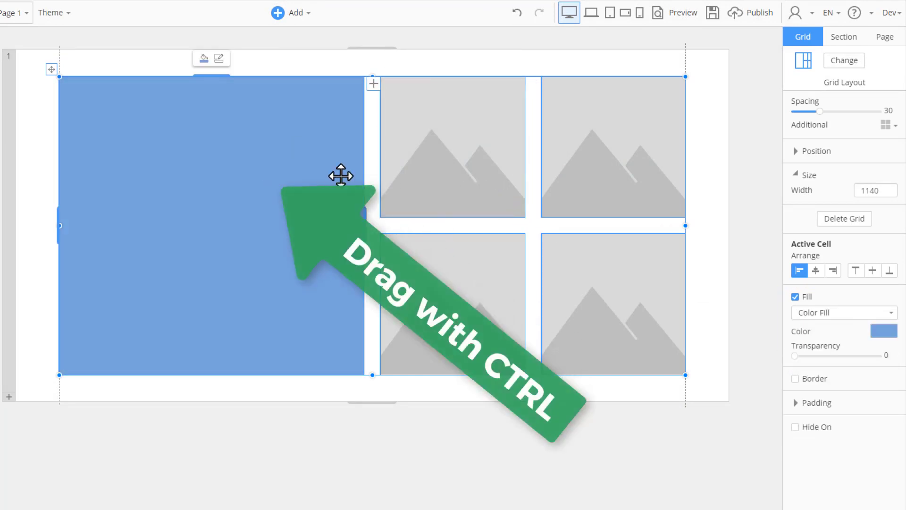
left_click_drag(341, 176, 603, 144)
left_click_drag(559, 211, 612, 285)
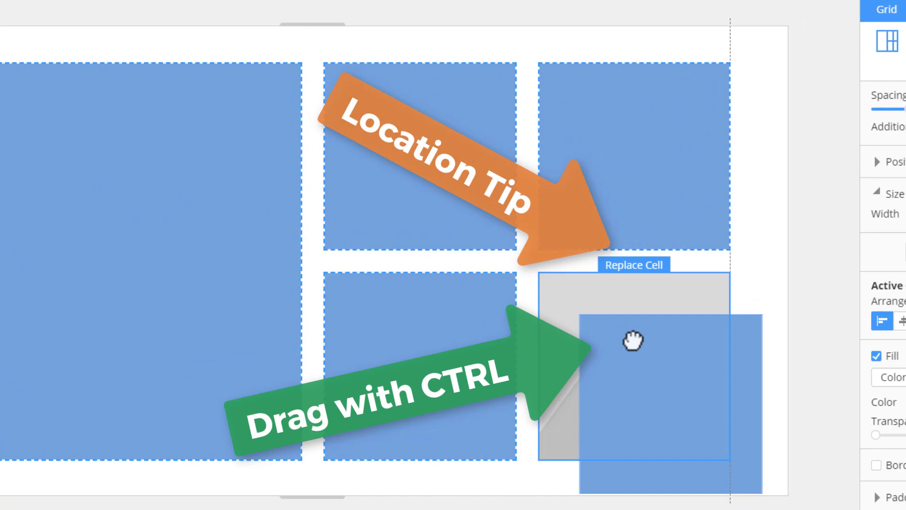
left_click_drag(633, 340, 632, 339)
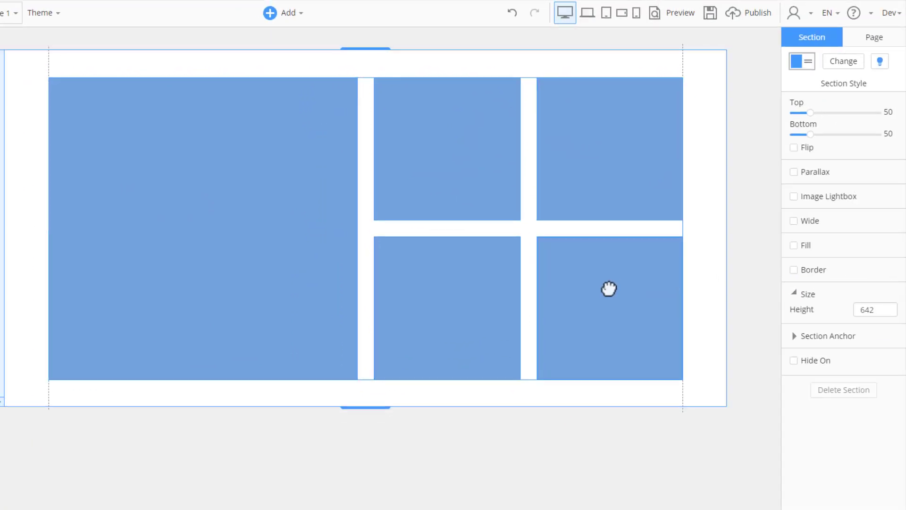
Fill the four small cells light grey and move the big blue cell to the bottom-middle position.
left_click(430, 124)
left_click(883, 334)
left_click(817, 387)
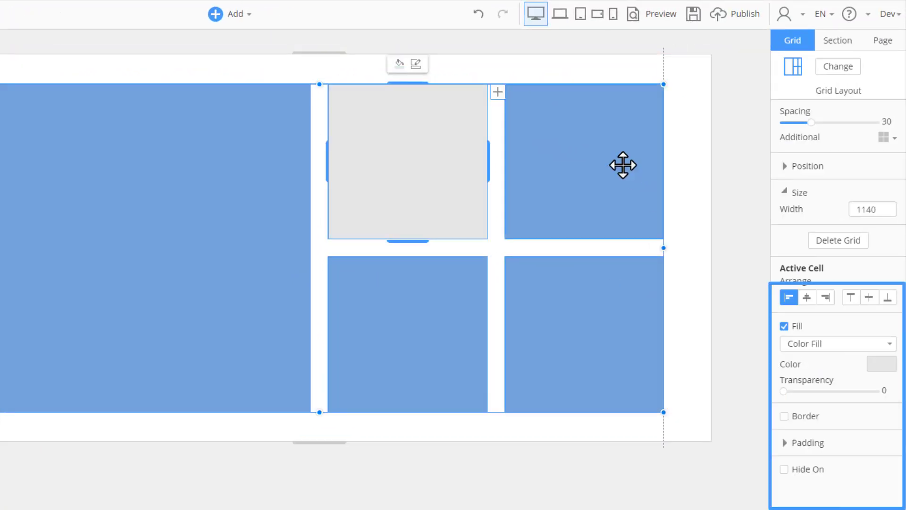
left_click(644, 151)
left_click(883, 334)
left_click(817, 387)
left_click(505, 311)
left_click(881, 364)
left_click(794, 419)
left_click(586, 330)
left_click(881, 363)
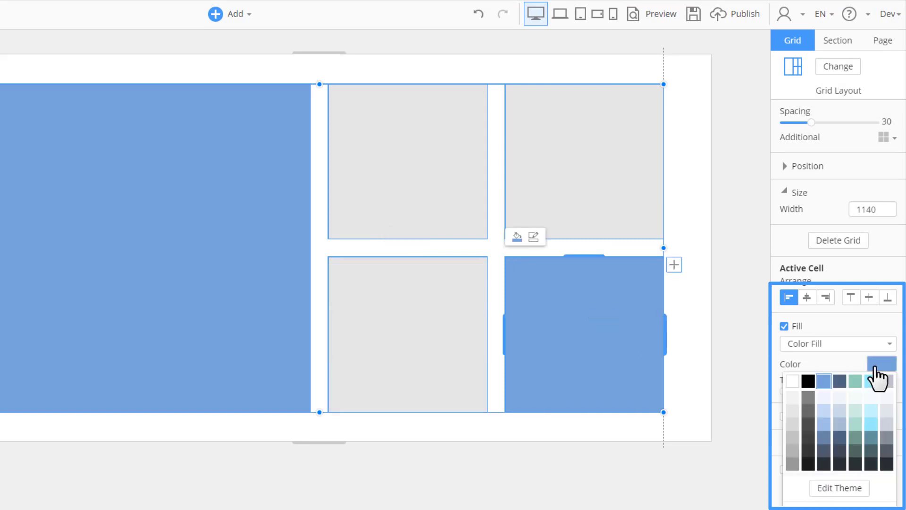
left_click(795, 418)
left_click(696, 339)
left_click_drag(277, 186, 482, 291)
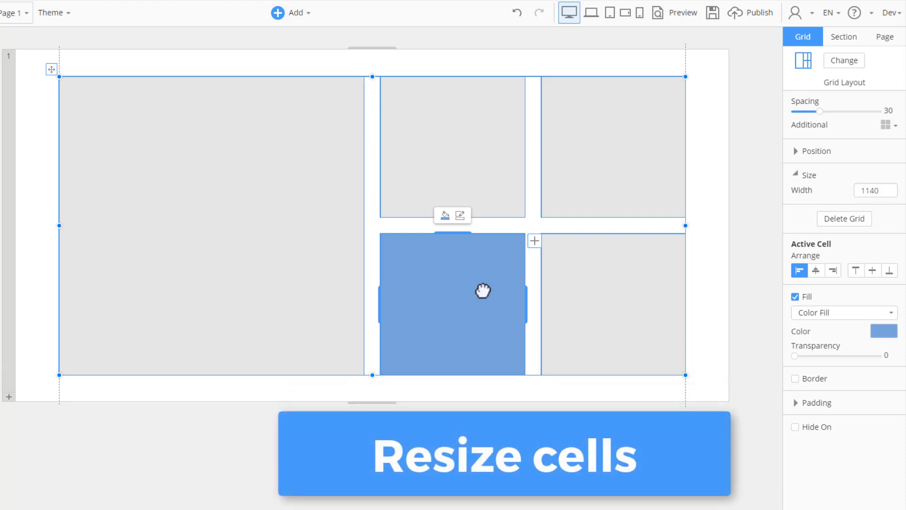
Narrow the left column and make the blue bottom cell taller and 44% wide.
left_click(354, 223)
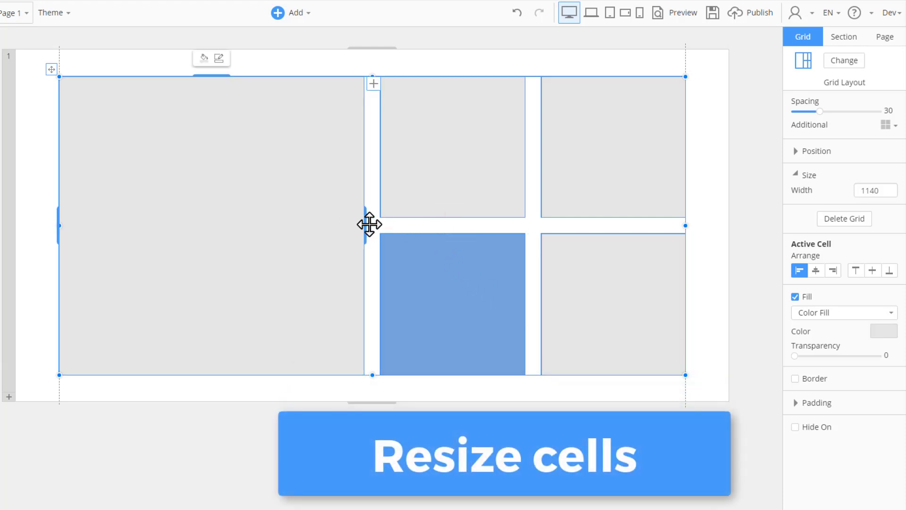
left_click_drag(366, 222, 364, 179)
left_click(366, 233)
left_click_drag(469, 276, 532, 277)
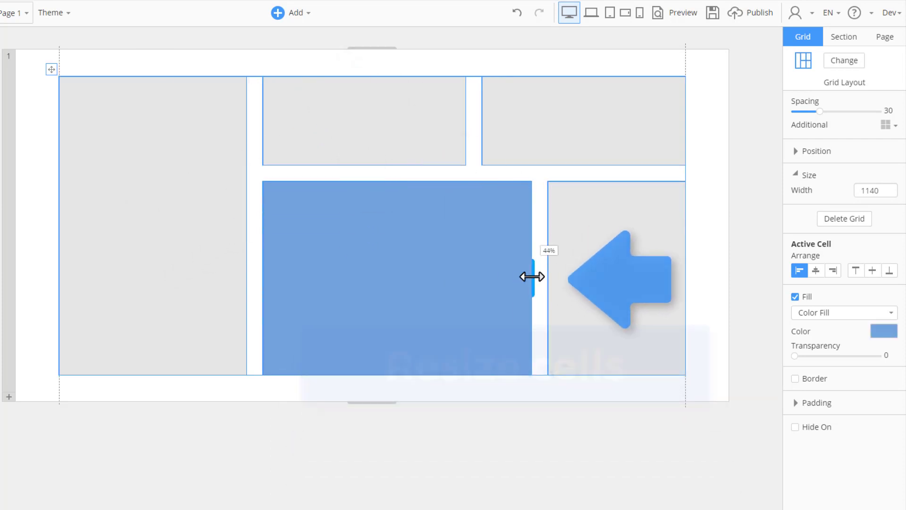
left_click(592, 280)
left_click(132, 212)
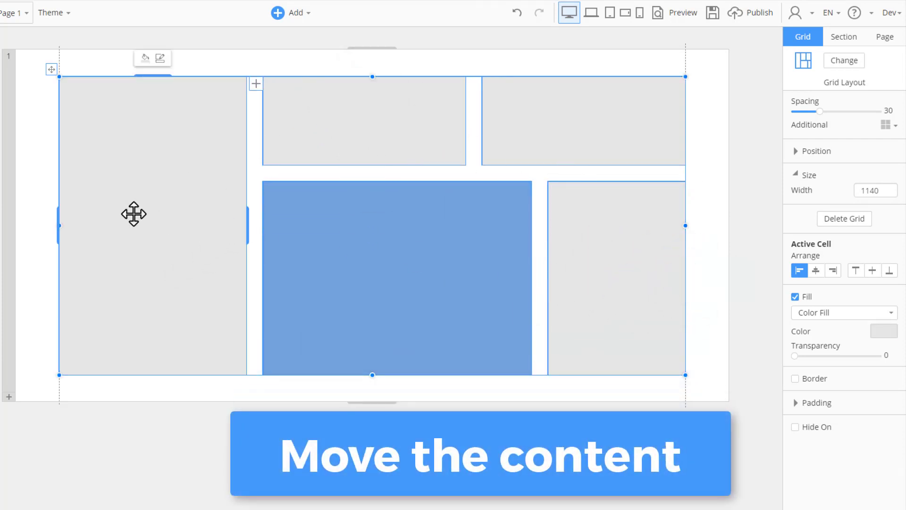
Give the left cell an Image Fill, briefly resize it as a standalone image, then expand it back.
left_click(852, 314)
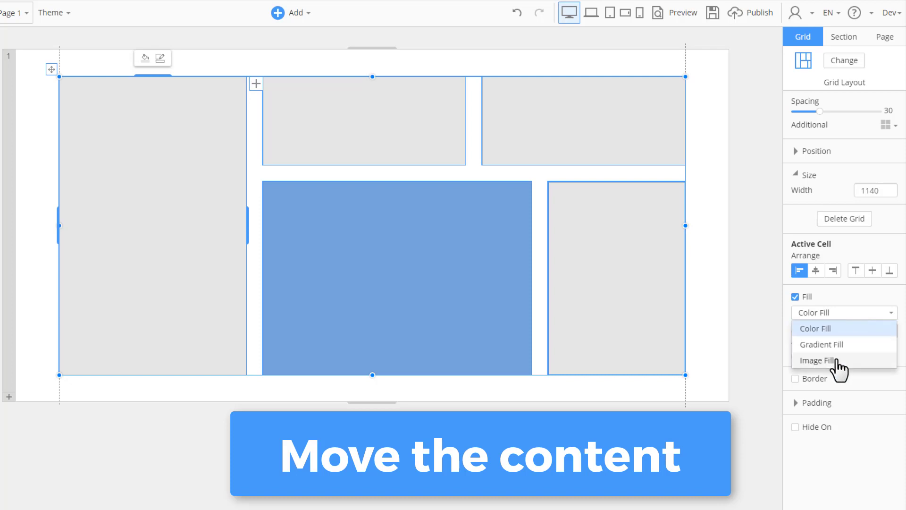
left_click(837, 360)
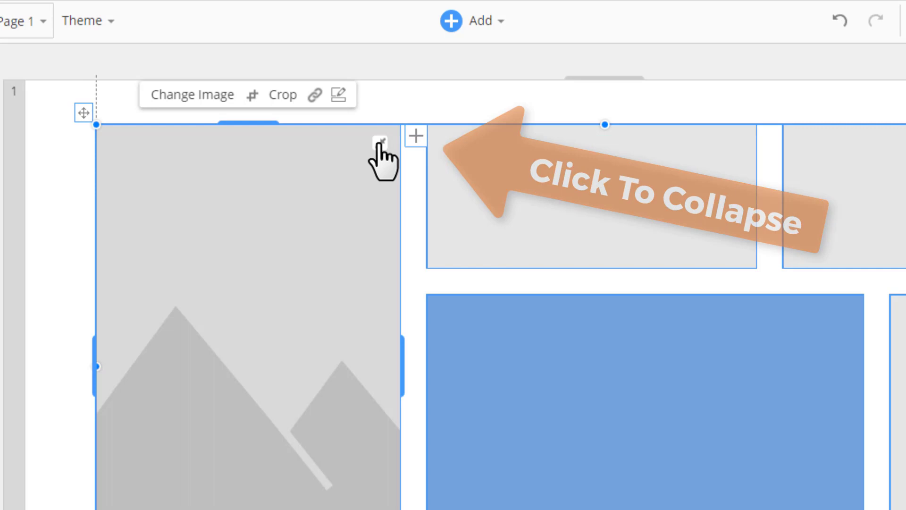
left_click(382, 142)
left_click_drag(324, 366, 349, 366)
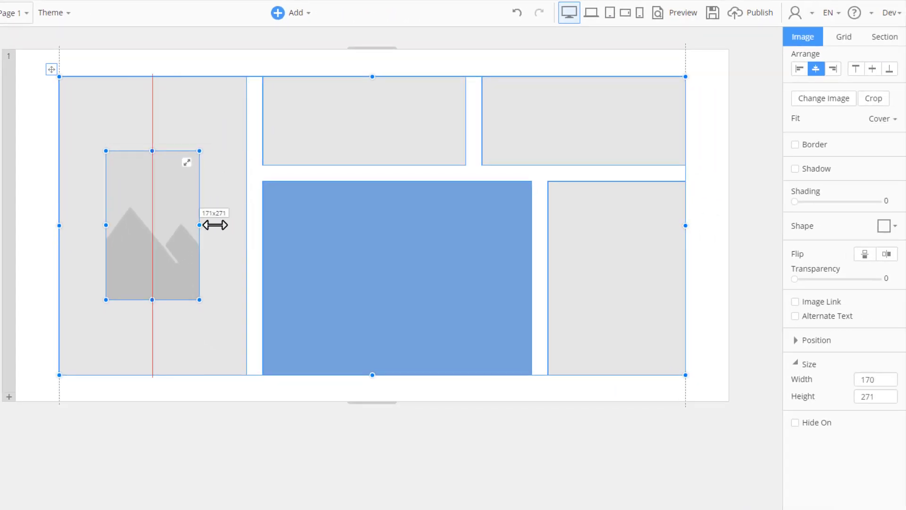
left_click_drag(215, 225, 231, 225)
left_click_drag(91, 224, 85, 223)
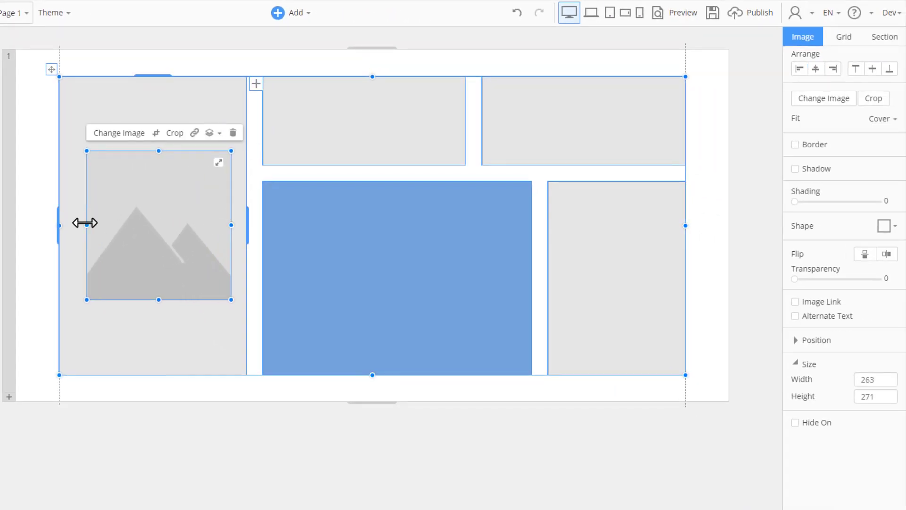
mouse_move(153, 211)
left_mouse_down()
mouse_move(333, 129)
mouse_move(570, 118)
mouse_move(591, 277)
mouse_move(326, 257)
mouse_move(183, 226)
mouse_move(140, 203)
left_mouse_up()
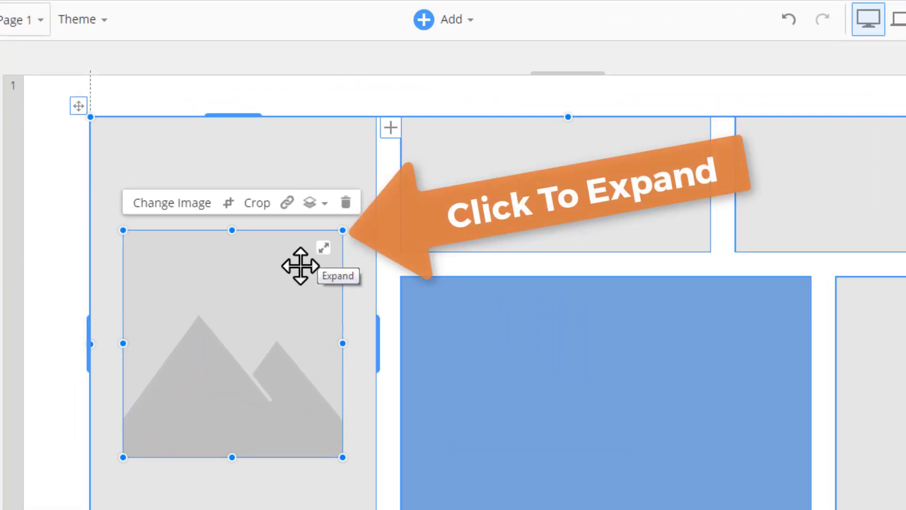
left_click(324, 247)
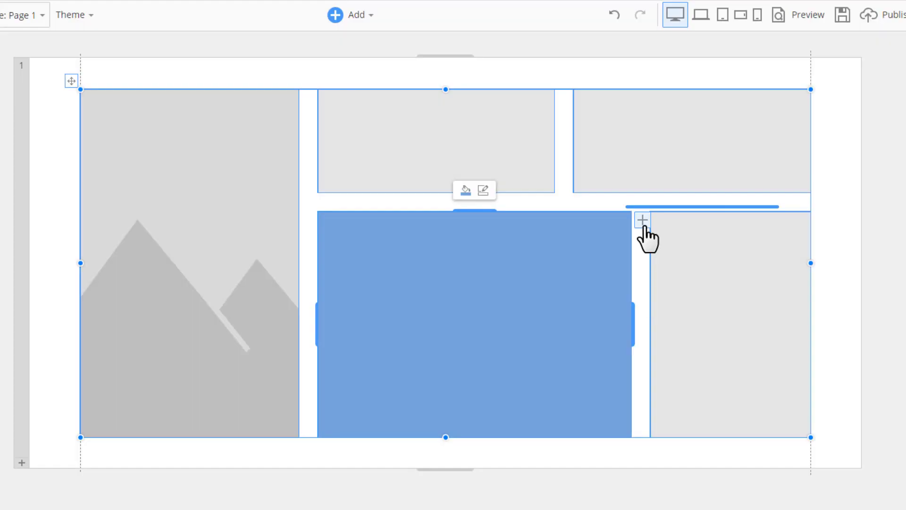
Add a heading, a sample paragraph and a button to the blue cell.
left_click(643, 222)
left_click(661, 251)
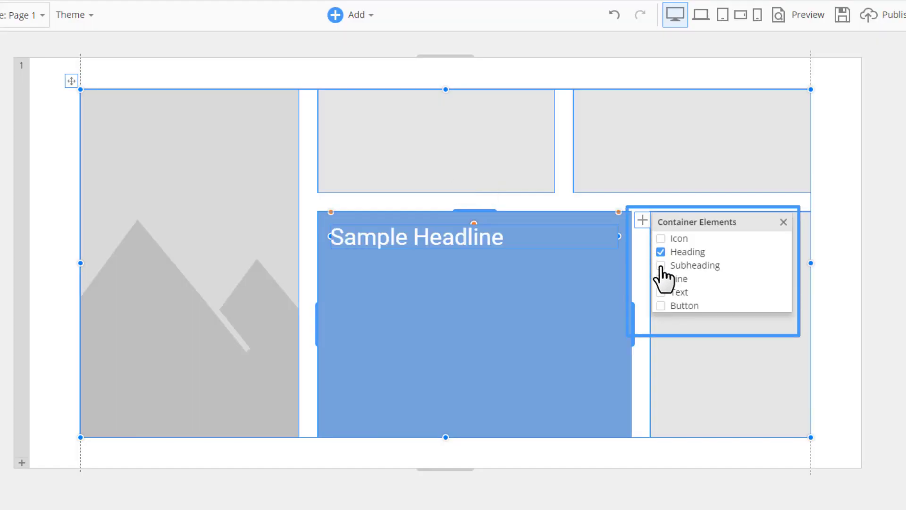
left_click(660, 292)
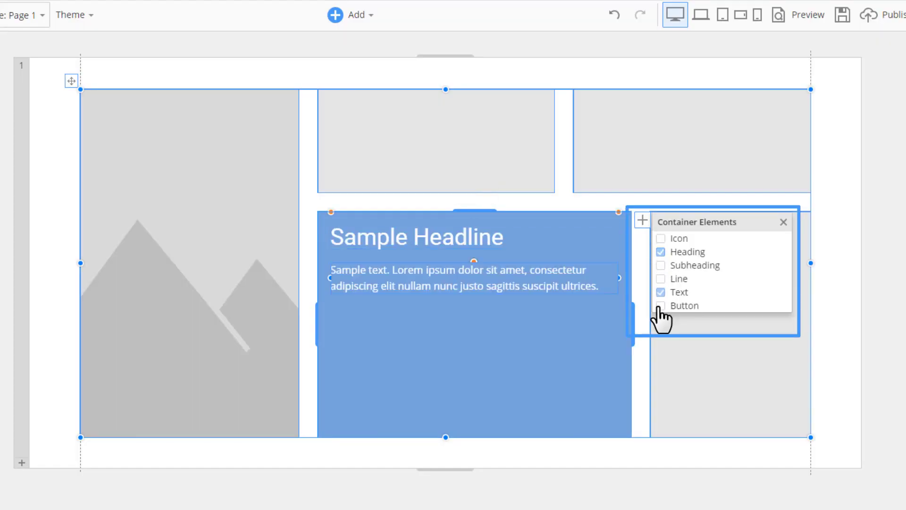
left_click(660, 306)
Retitle the heading 'Business Solutions', then paste extra paragraph copies and undo them.
left_click(402, 239)
triple_click(402, 236)
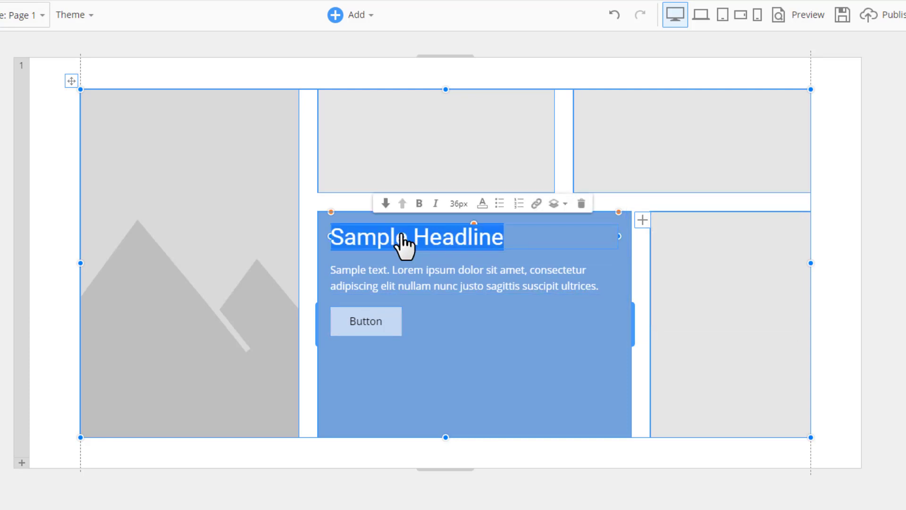
type("Business Solutions")
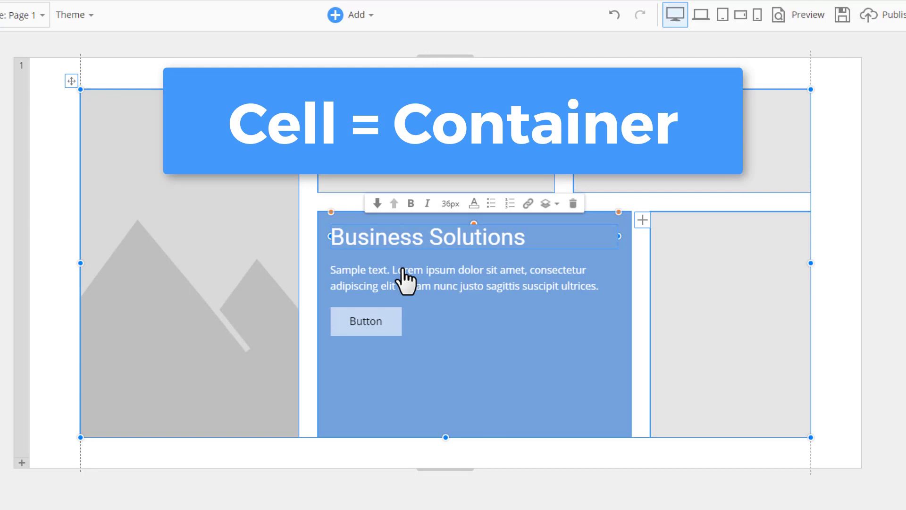
triple_click(385, 285)
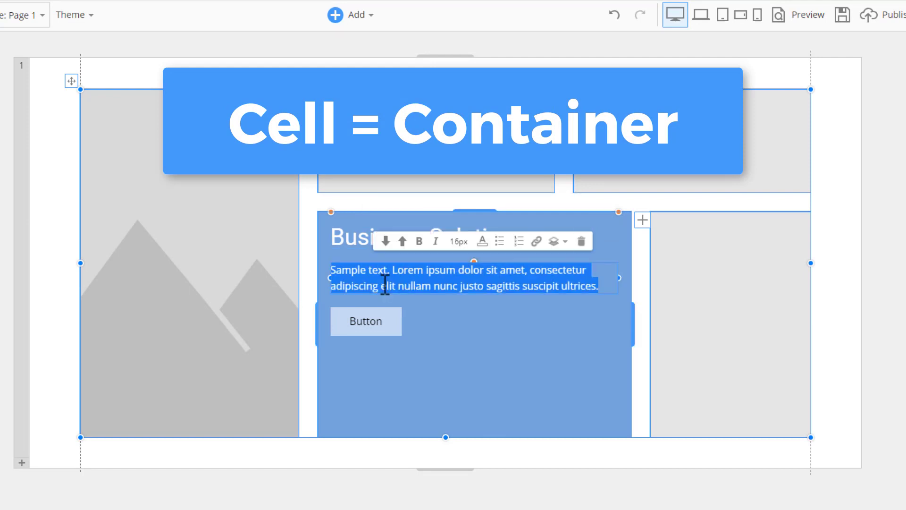
key("ctrl+c")
key("ctrl+v")
key("ctrl+v")
key("ctrl+v")
key("ctrl+v")
key("ctrl+v")
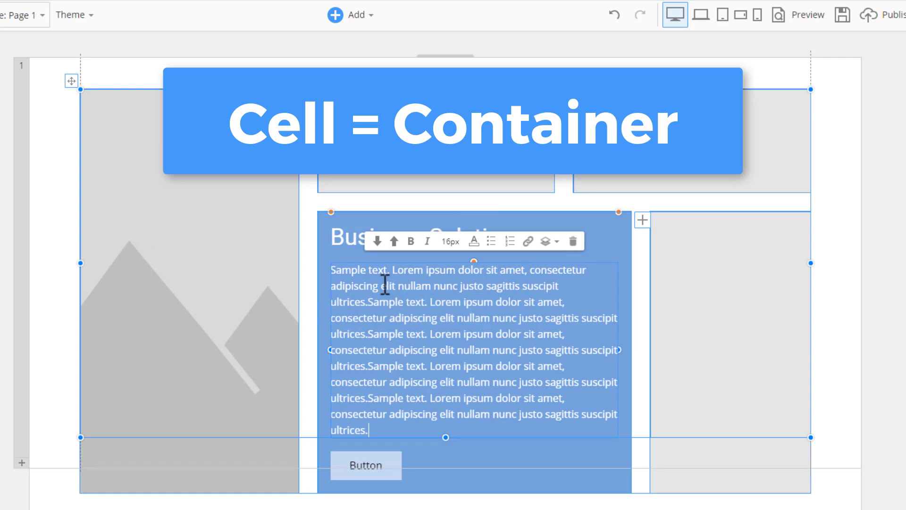
key("ctrl+z")
key("ctrl+z")
key("ctrl+z")
key("ctrl+z")
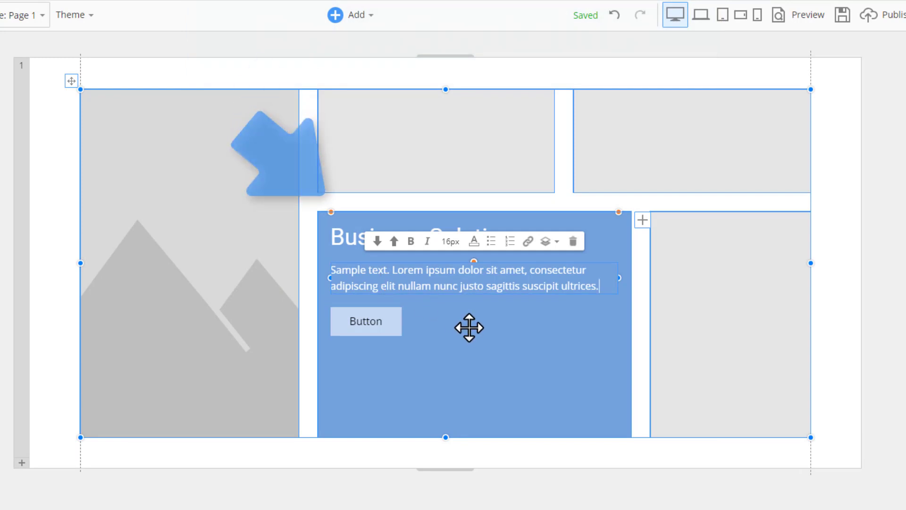
Increase the space above the sample paragraph from 20px to 36px, below the Business Solutions heading.
left_click(334, 213)
mouse_move(333, 213)
left_mouse_down()
mouse_move(425, 212)
mouse_move(332, 211)
left_mouse_up()
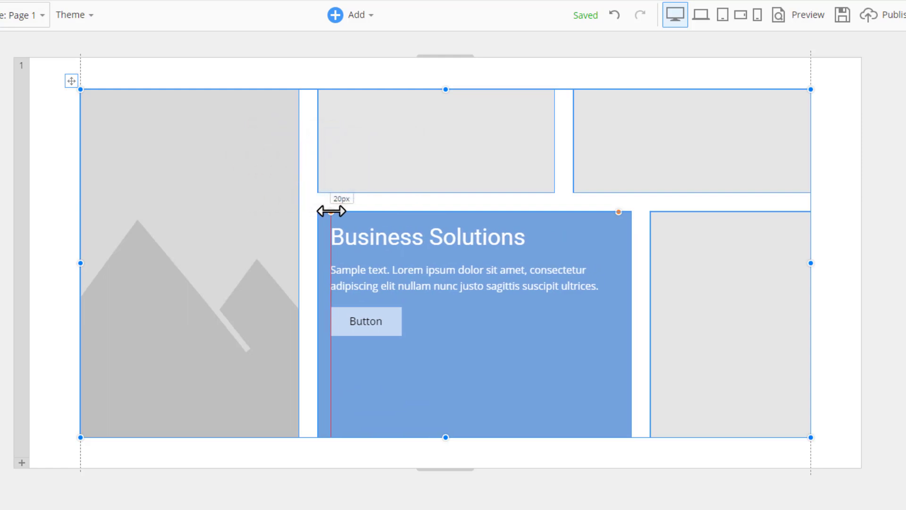
left_click(407, 251)
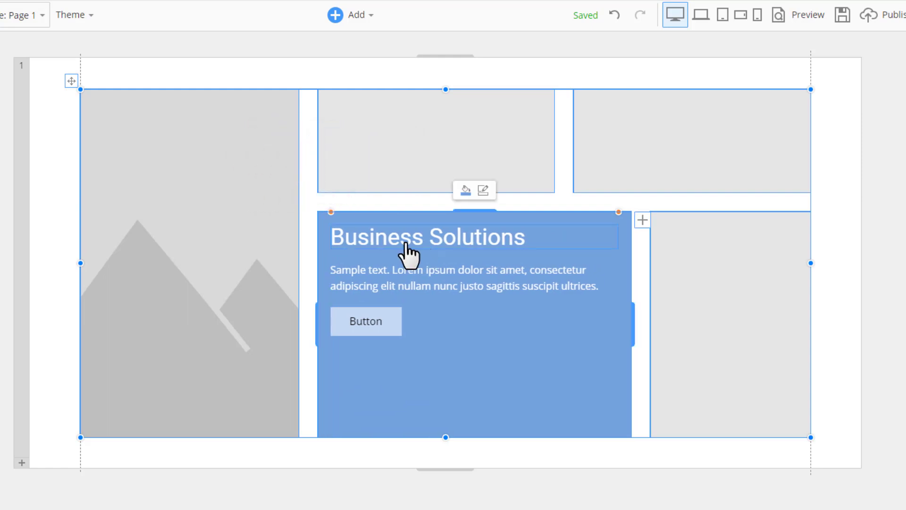
left_click_drag(410, 253, 391, 240)
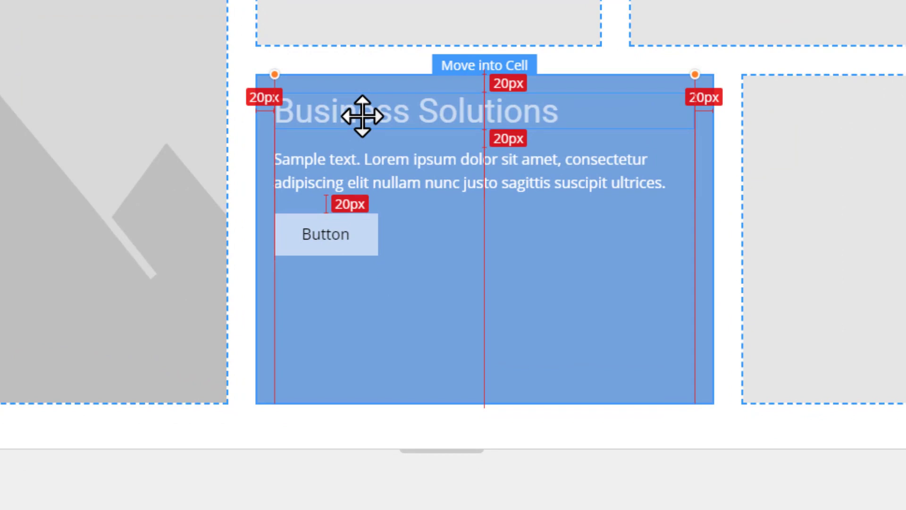
left_click_drag(363, 115, 363, 116)
left_click(491, 178)
mouse_move(486, 148)
left_mouse_down()
mouse_move(476, 336)
mouse_move(477, 150)
left_mouse_up()
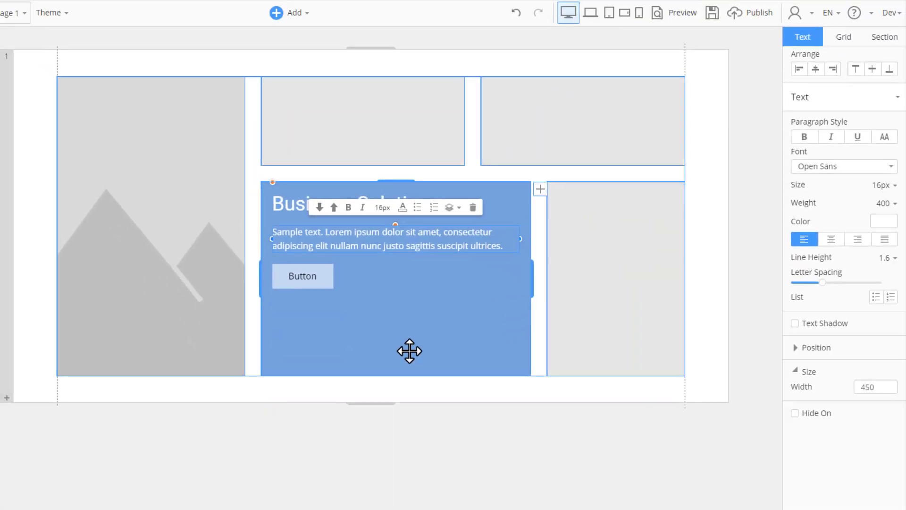
Align the Business Solutions cell's content left and middle, and give the cell a white fill.
left_click(507, 361)
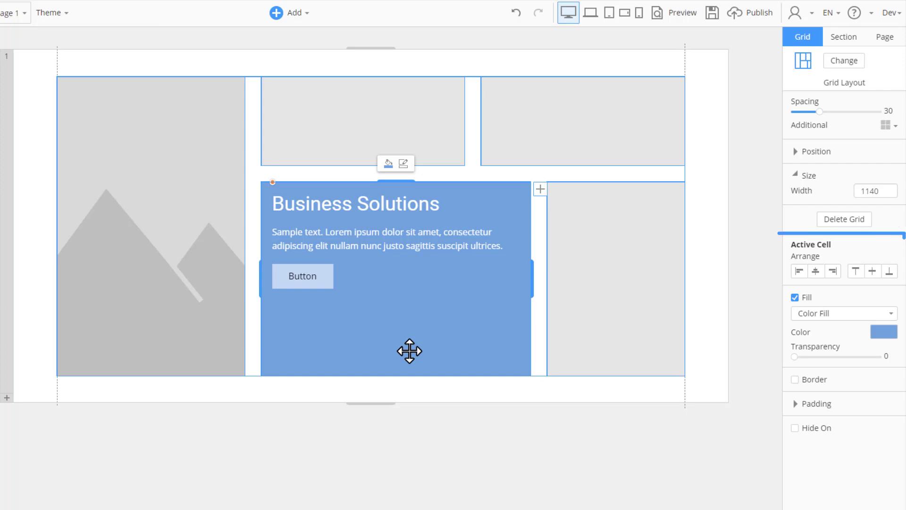
left_click(816, 271)
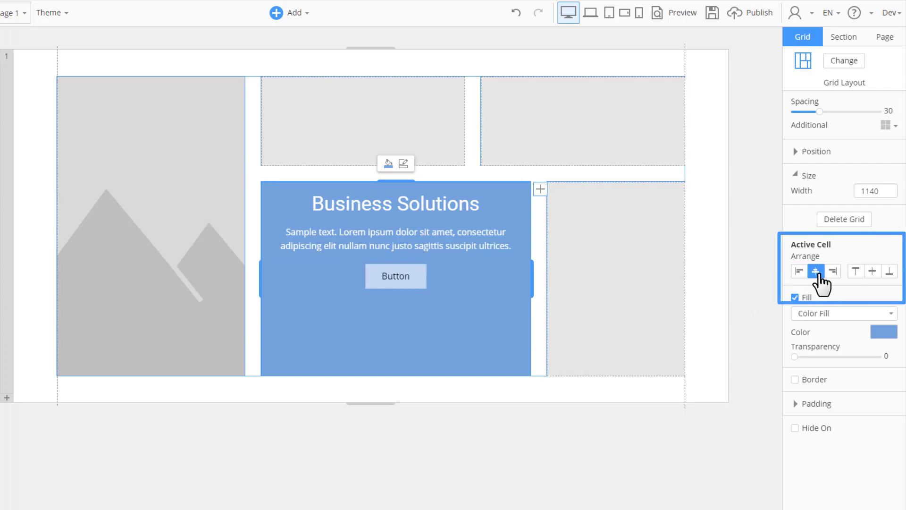
left_click(832, 271)
left_click(872, 272)
left_click(889, 271)
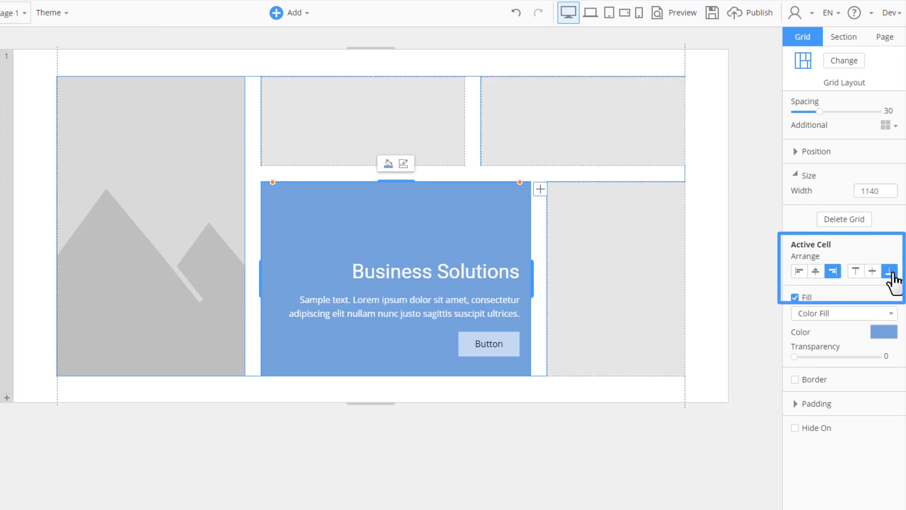
left_click(872, 272)
left_click(798, 271)
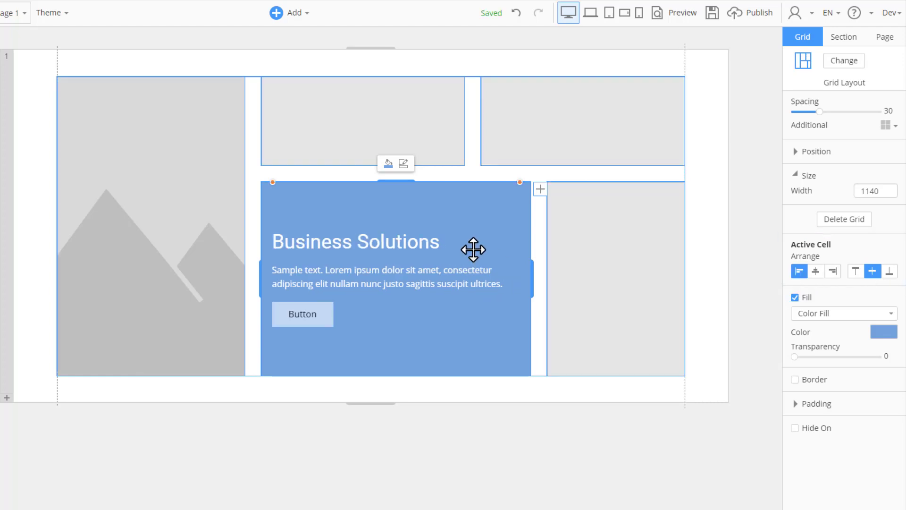
left_click(388, 165)
left_click(390, 180)
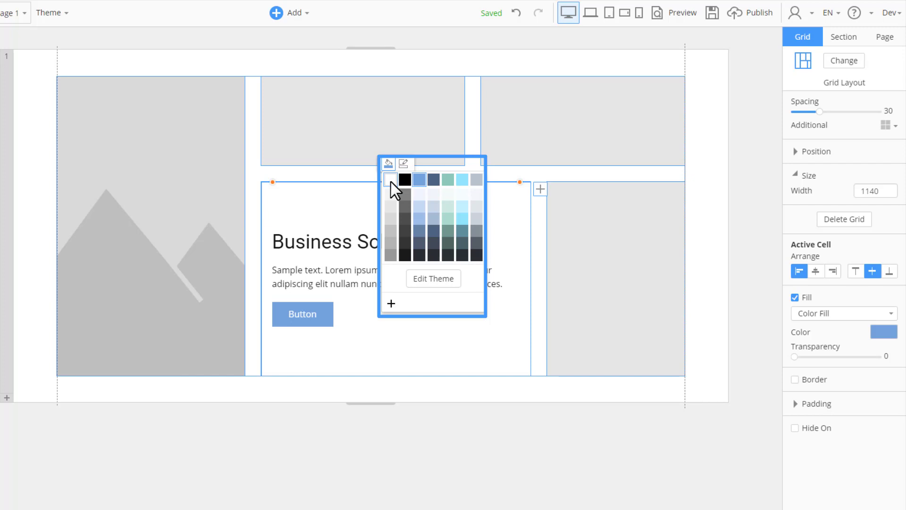
Replace the large left cell's placeholder with the skyscraper photo from the free Business images.
left_click(190, 181)
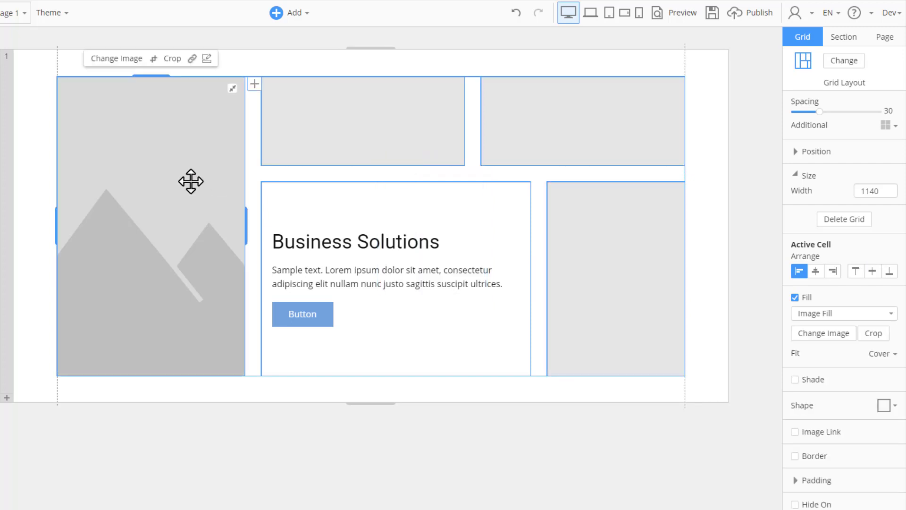
left_click(124, 59)
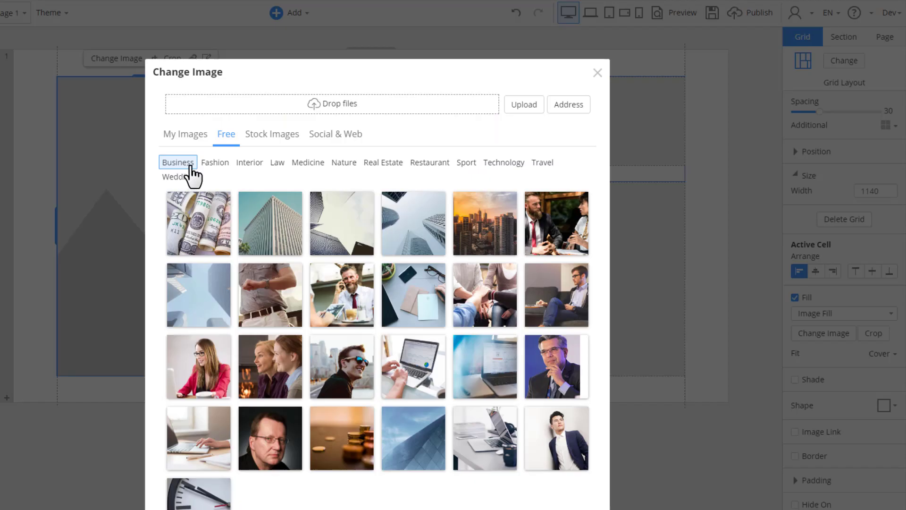
left_click(282, 232)
left_click(606, 135)
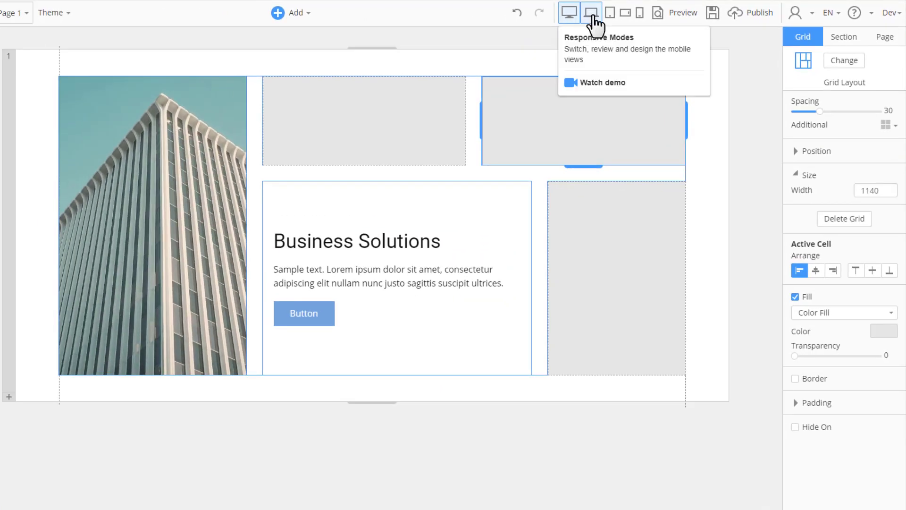
In Tablet view, hide the left gray cell below the photo on tablet and phones.
left_click(591, 14)
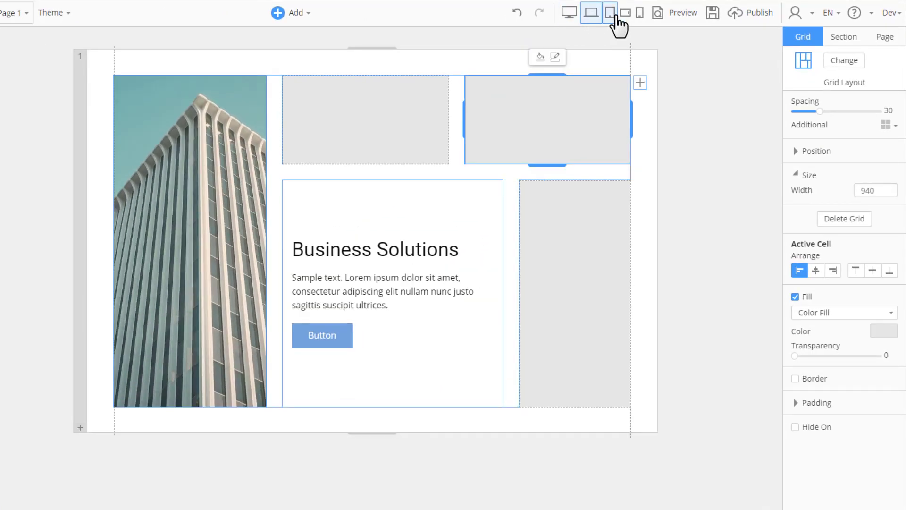
left_click(616, 17)
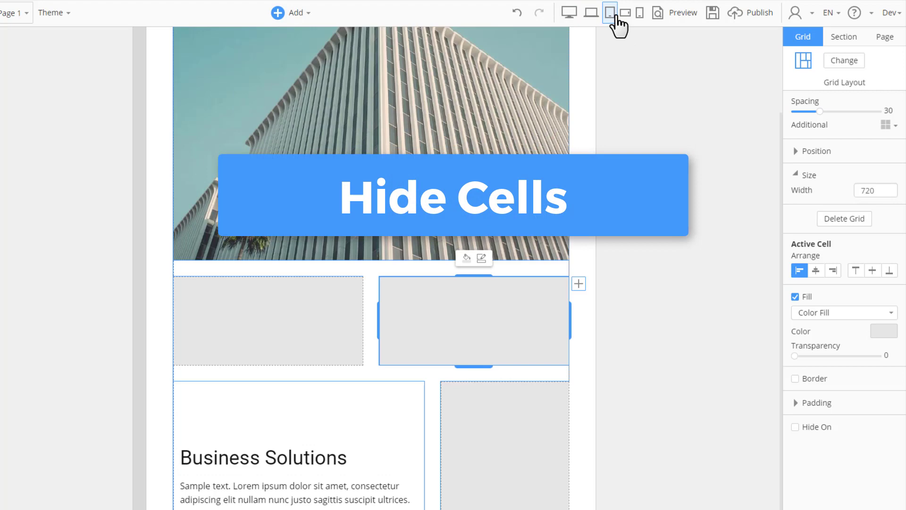
left_click(310, 299)
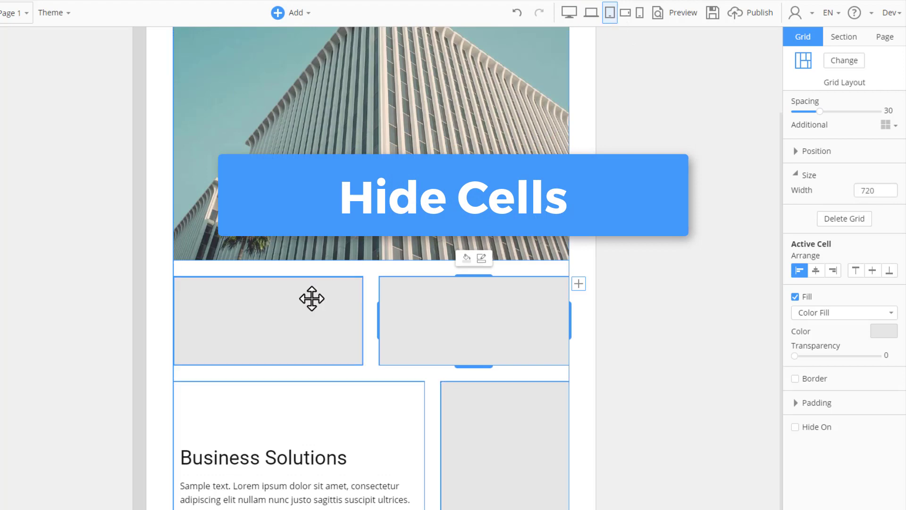
left_click(795, 427)
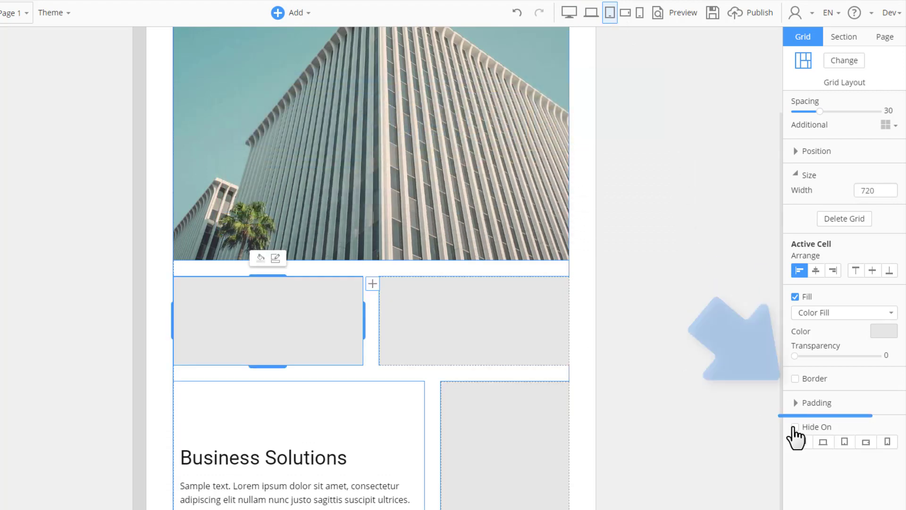
left_click(845, 442)
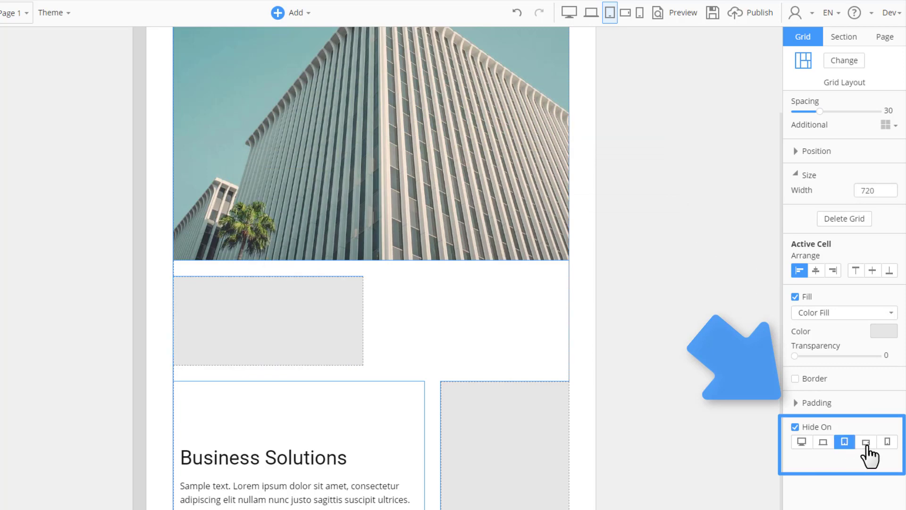
left_click(886, 443)
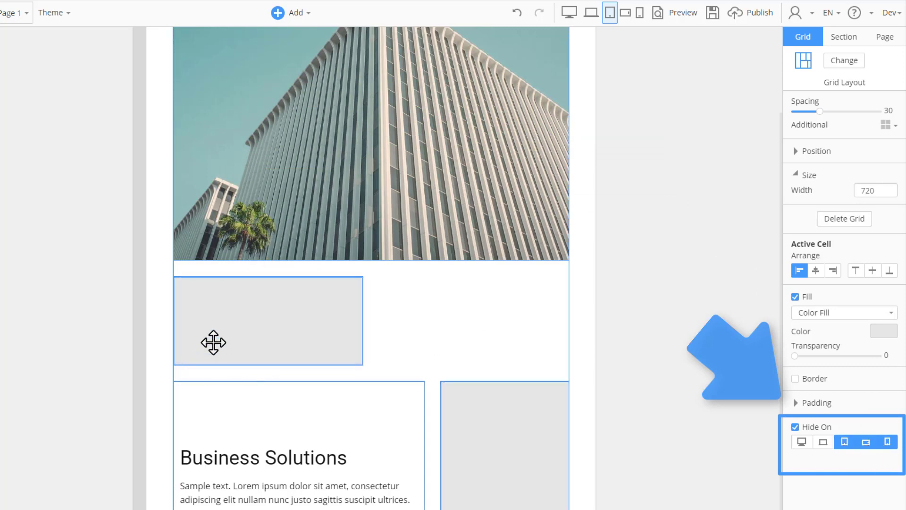
Hide the remaining gray cell and the tall gray cell on tablet, landscape and portrait phone.
left_click(212, 340)
left_click(796, 426)
left_click(844, 442)
left_click(865, 441)
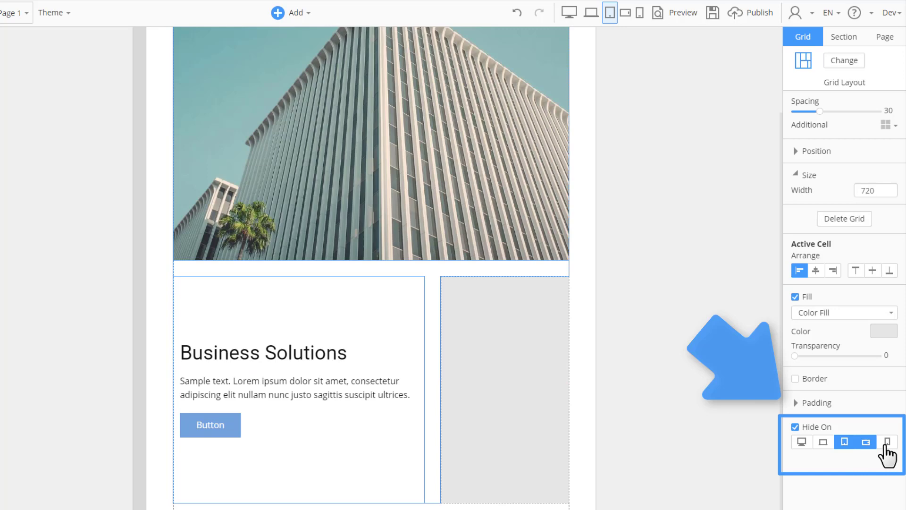
left_click(888, 441)
left_click(530, 367)
left_click(852, 427)
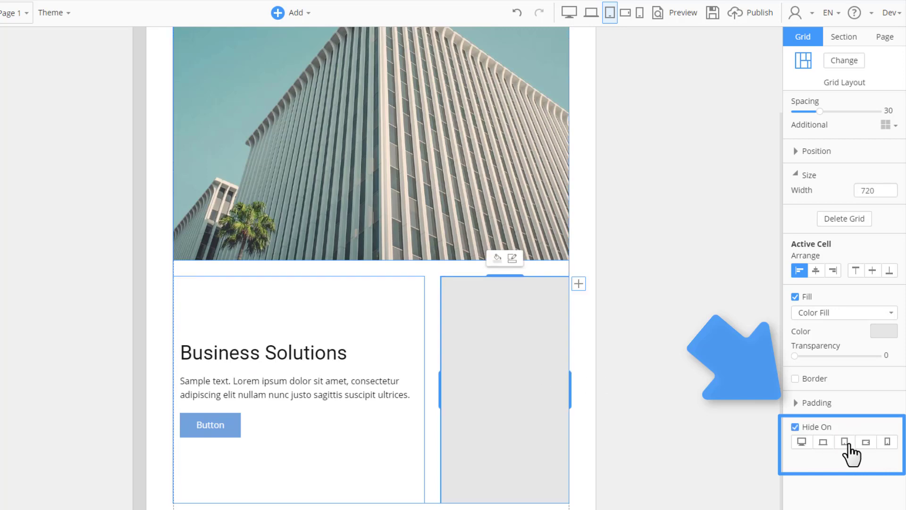
left_click(844, 442)
left_click(866, 442)
left_click(887, 442)
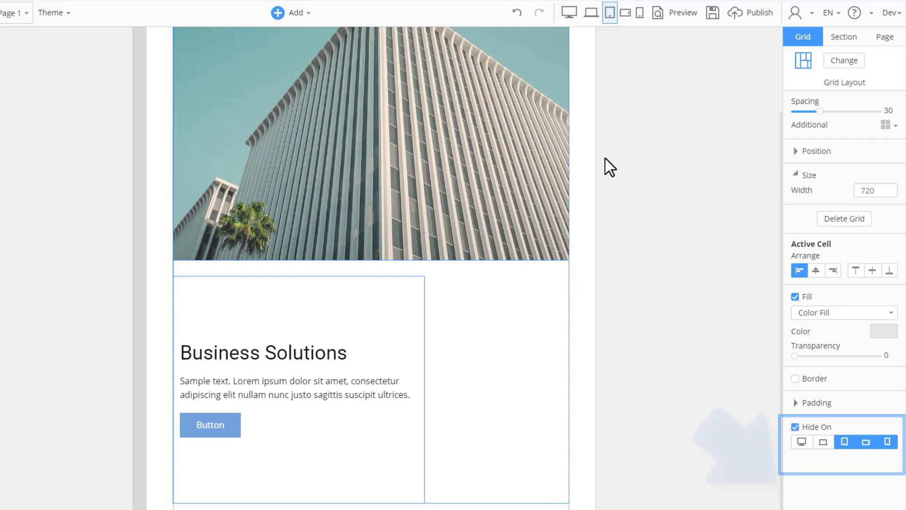
Check the landscape and portrait phone layouts, then return to Desktop view.
left_click(625, 15)
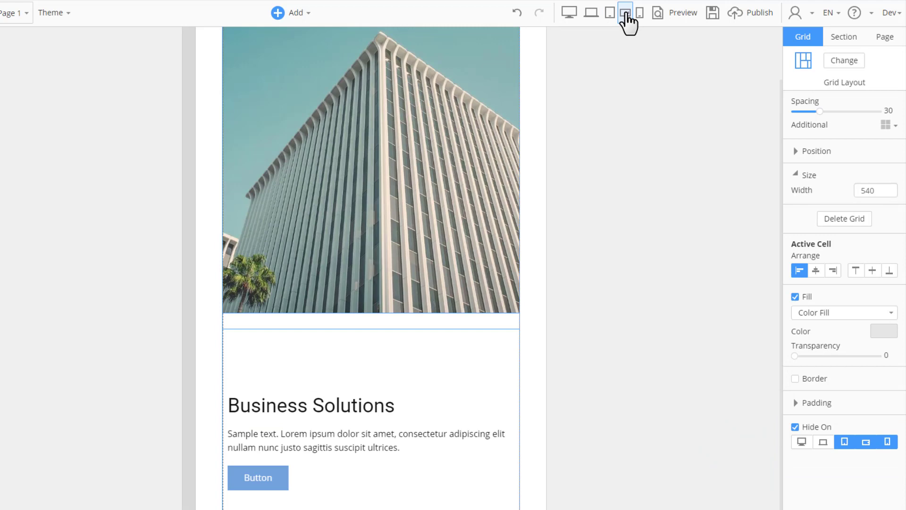
left_click(640, 14)
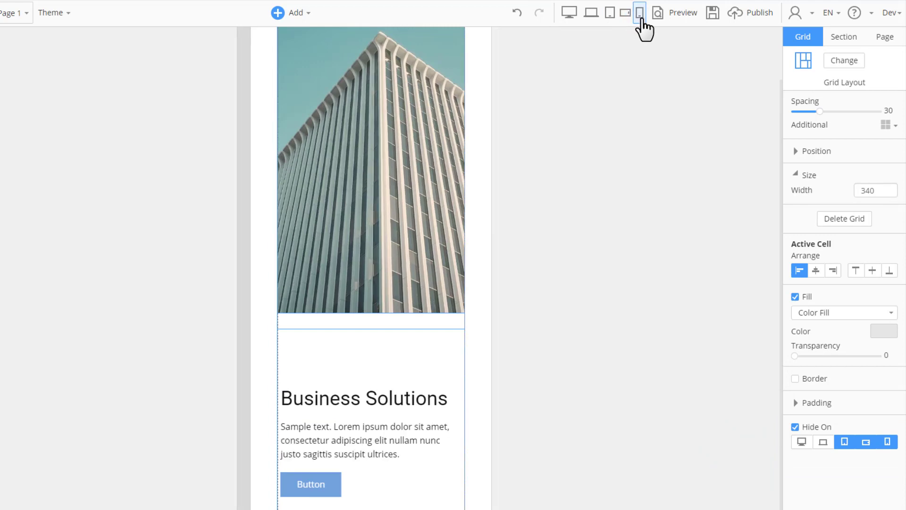
left_click(568, 19)
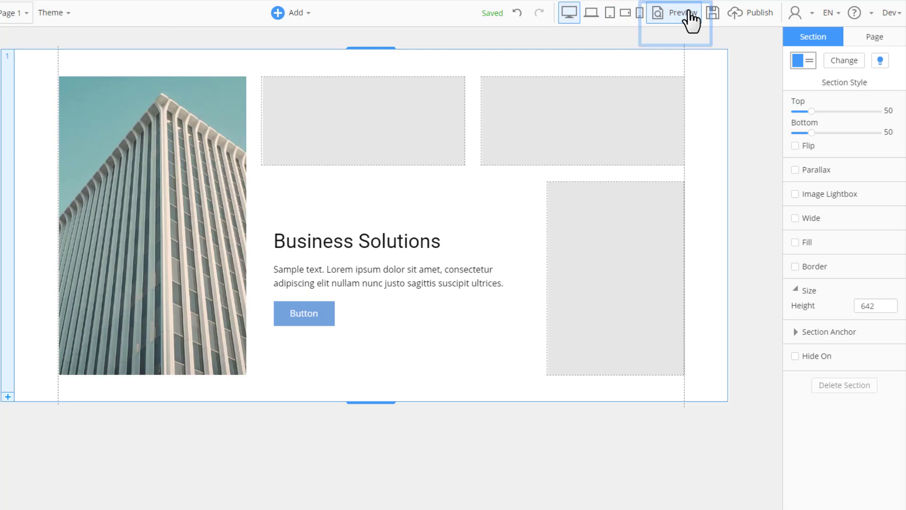
Preview the page at laptop, tablet, landscape phone and portrait phone widths.
left_click(689, 12)
left_click(808, 22)
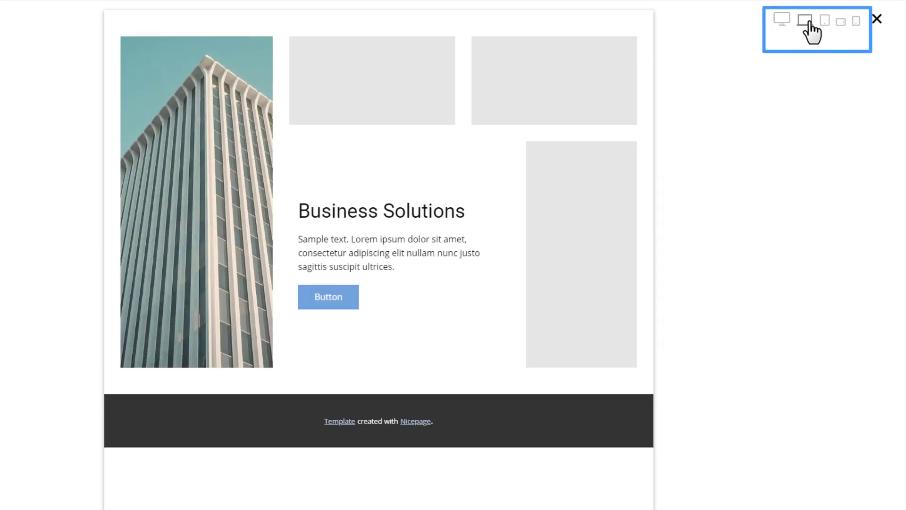
left_click(824, 21)
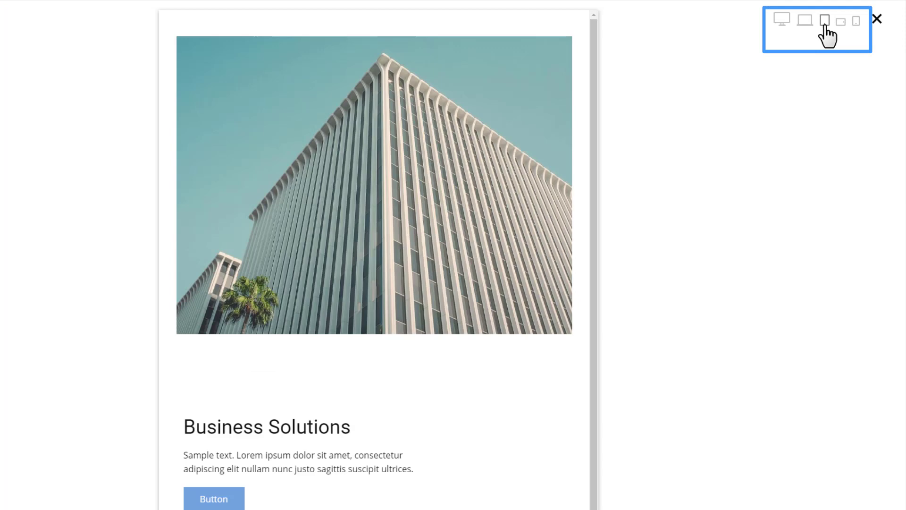
left_click(839, 26)
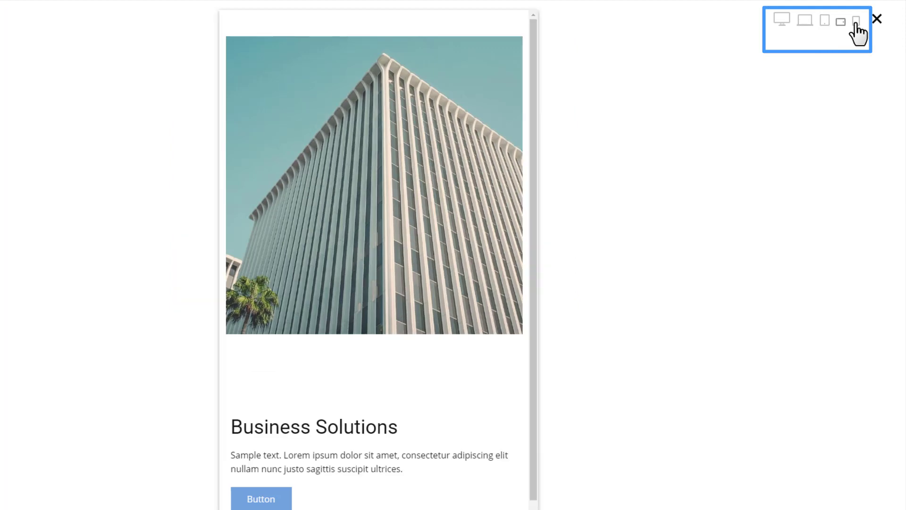
left_click(856, 25)
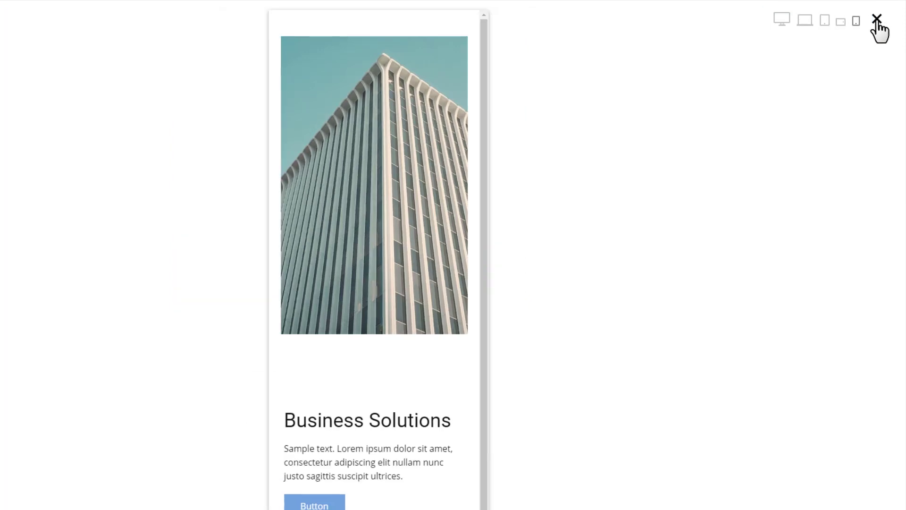